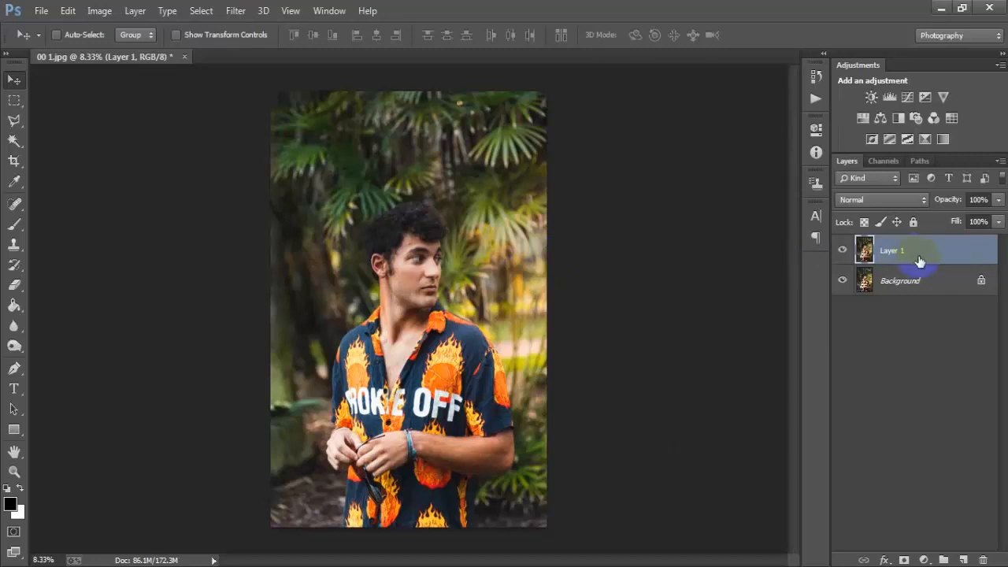
Apply the Camera Raw Filter to Layer 1 and set the white balance to Temperature +77 and Tint +25.
{"action": "left_click", "coordinate": [235, 11]}
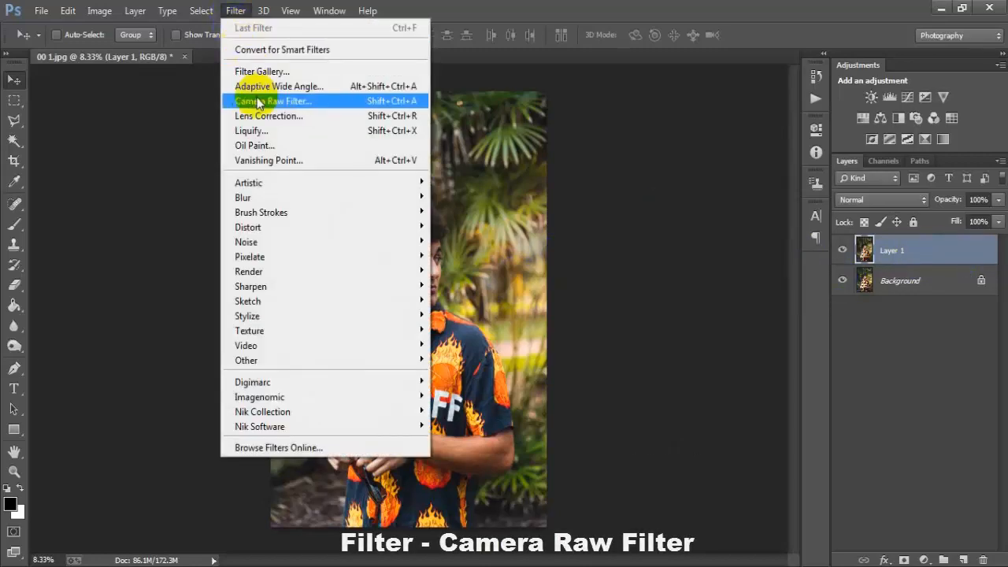
{"action": "left_click", "coordinate": [310, 102]}
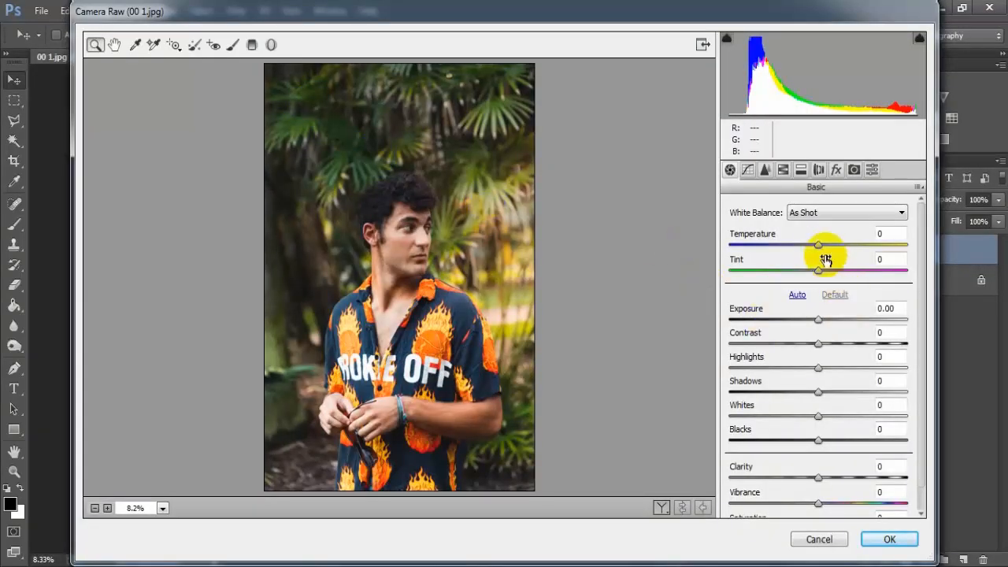
{"action": "left_click_drag", "start_coordinate": [817, 247], "coordinate": [888, 259]}
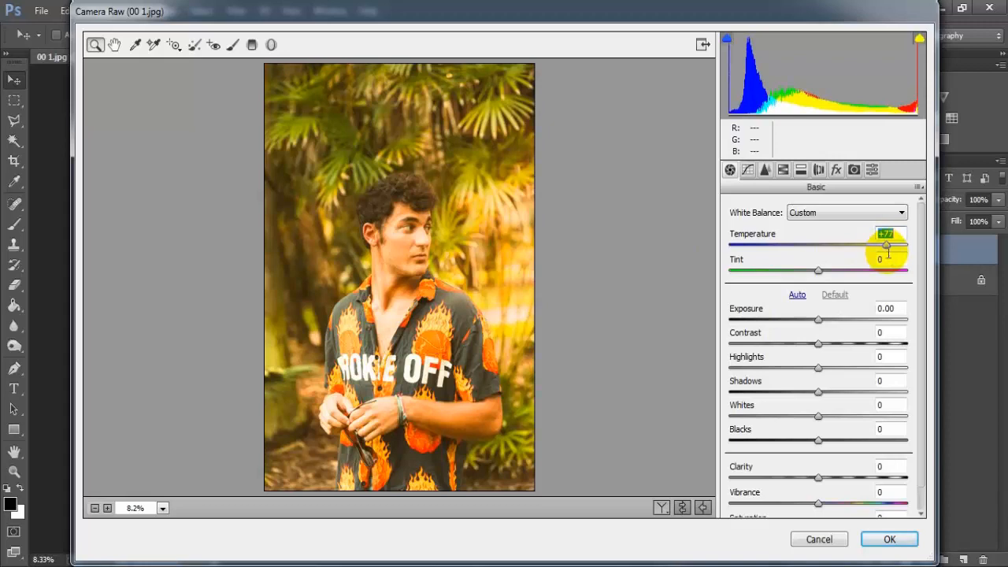
{"action": "left_click_drag", "start_coordinate": [820, 272], "coordinate": [842, 277]}
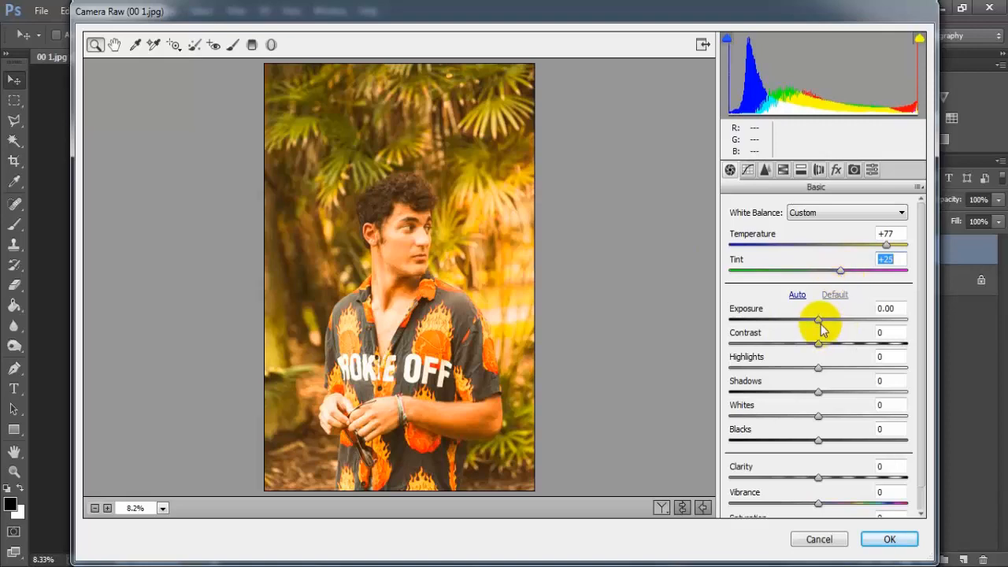
Set the basic tones to Exposure -0.51, Contrast -45, Highlights +15, Shadows +30, Whites -97 and Blacks -33.
{"action": "left_click_drag", "start_coordinate": [819, 321], "coordinate": [812, 323]}
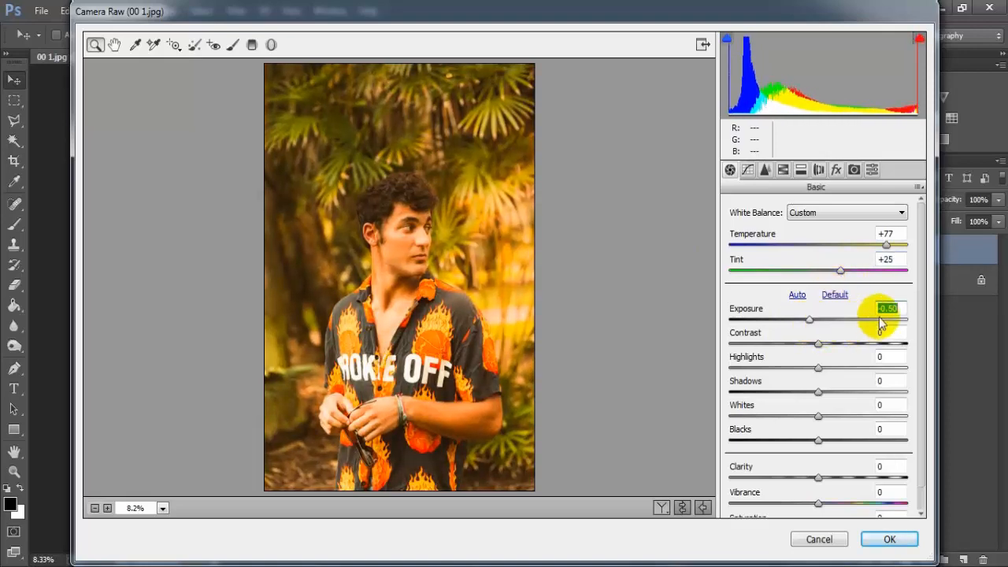
{"action": "left_click_drag", "start_coordinate": [894, 308], "coordinate": [900, 309]}
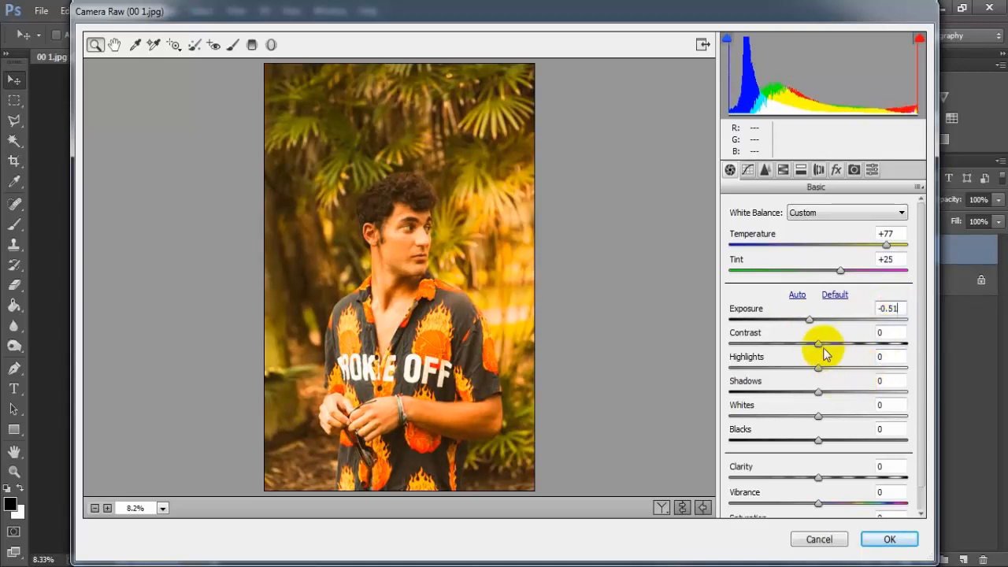
{"action": "left_click_drag", "start_coordinate": [817, 351], "coordinate": [780, 350]}
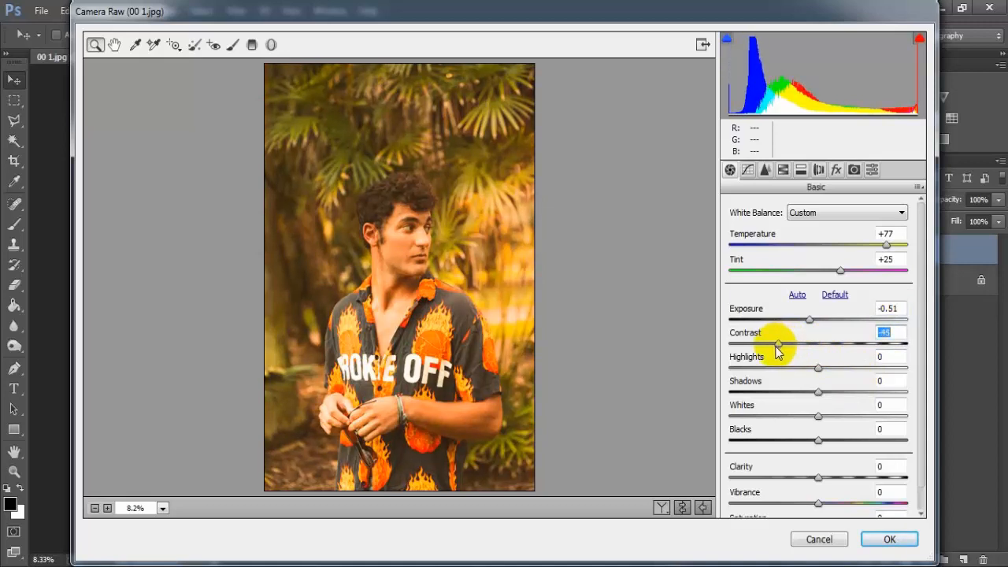
{"action": "mouse_move", "coordinate": [816, 368]}
{"action": "left_mouse_down"}
{"action": "mouse_move", "coordinate": [832, 368]}
{"action": "mouse_move", "coordinate": [832, 378]}
{"action": "left_mouse_up"}
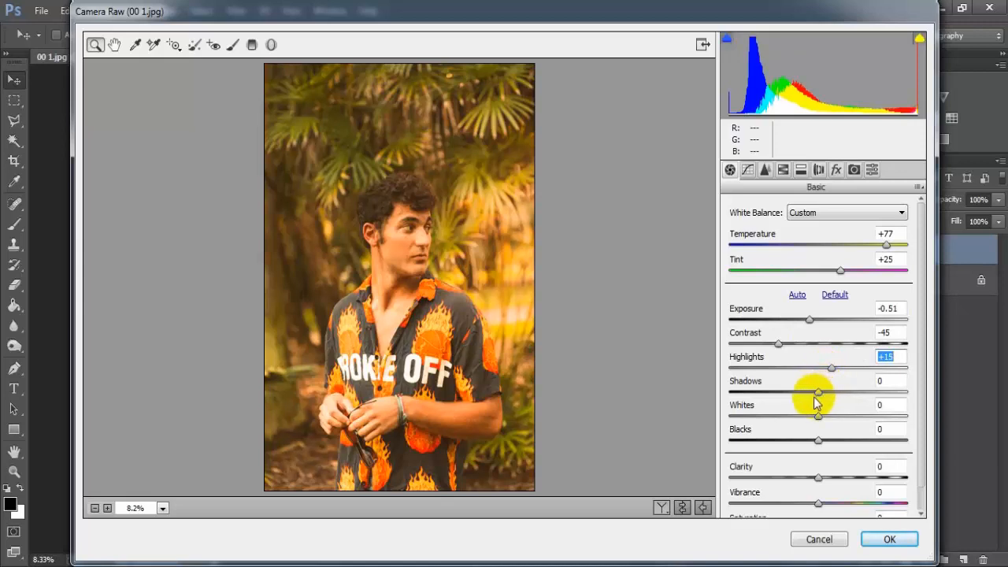
{"action": "left_click_drag", "start_coordinate": [814, 394], "coordinate": [844, 399]}
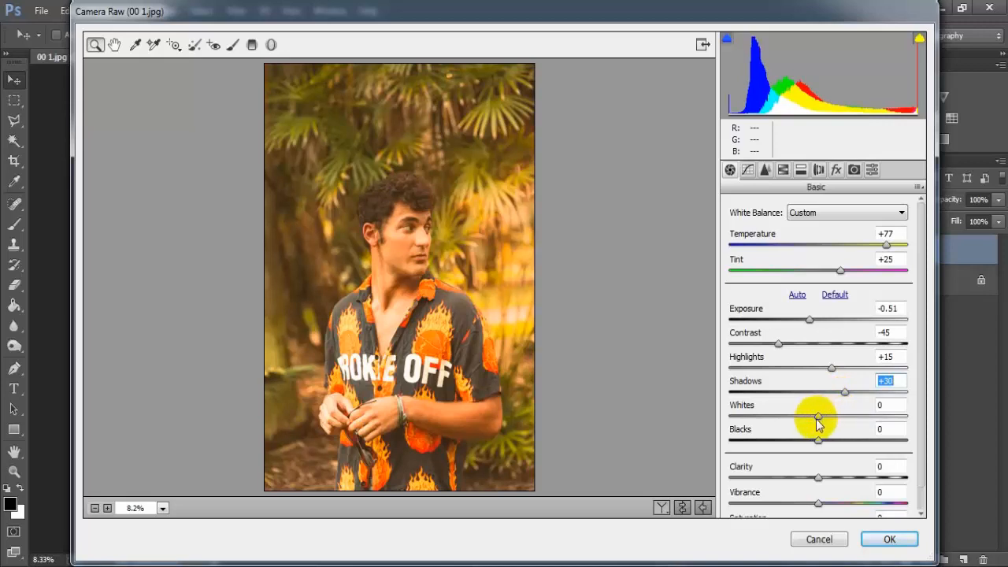
{"action": "left_click_drag", "start_coordinate": [816, 418], "coordinate": [737, 415]}
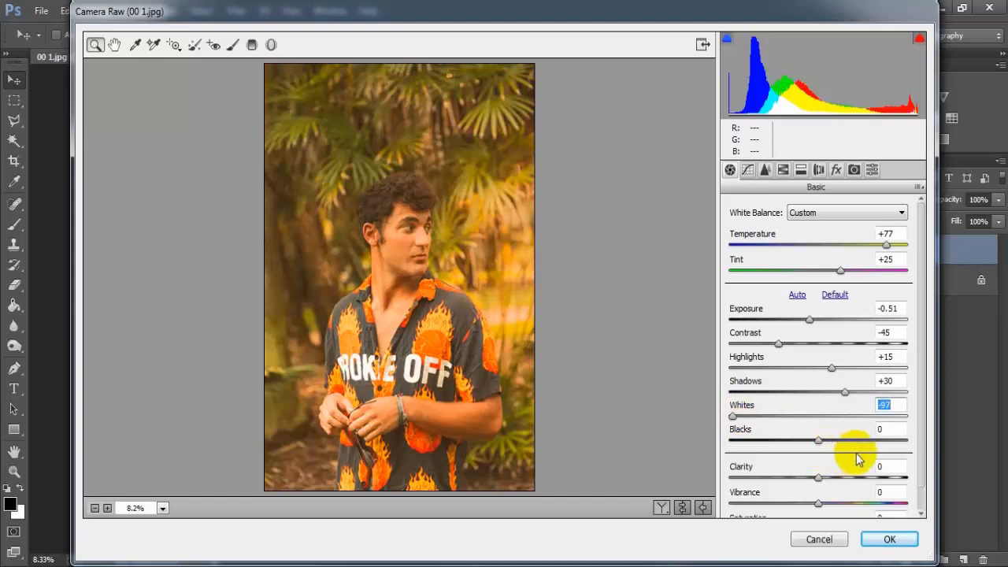
{"action": "left_click_drag", "start_coordinate": [817, 443], "coordinate": [788, 445]}
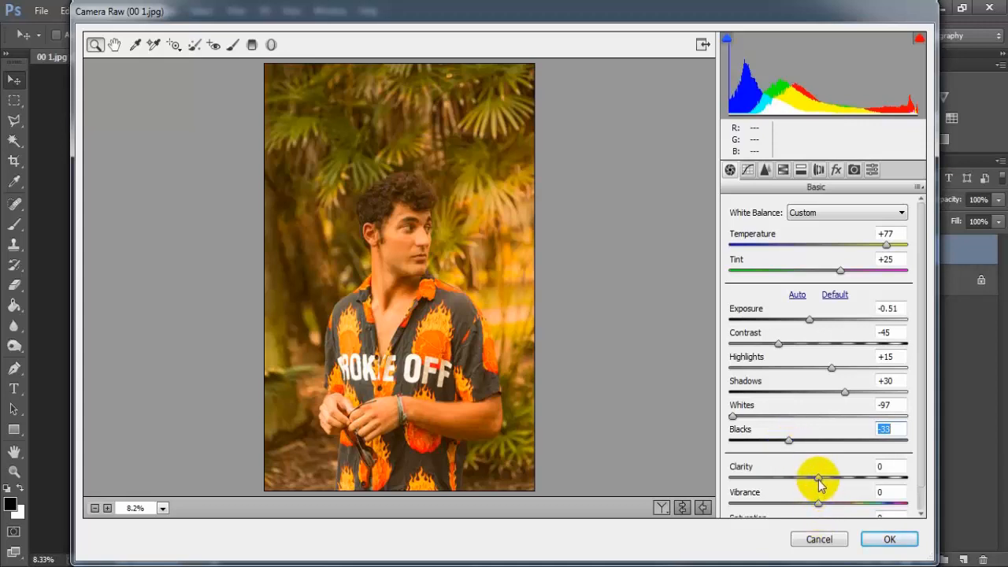
Set Clarity to +32 and Vibrance to +46 in the basic adjustments.
{"action": "left_click_drag", "start_coordinate": [816, 479], "coordinate": [846, 479]}
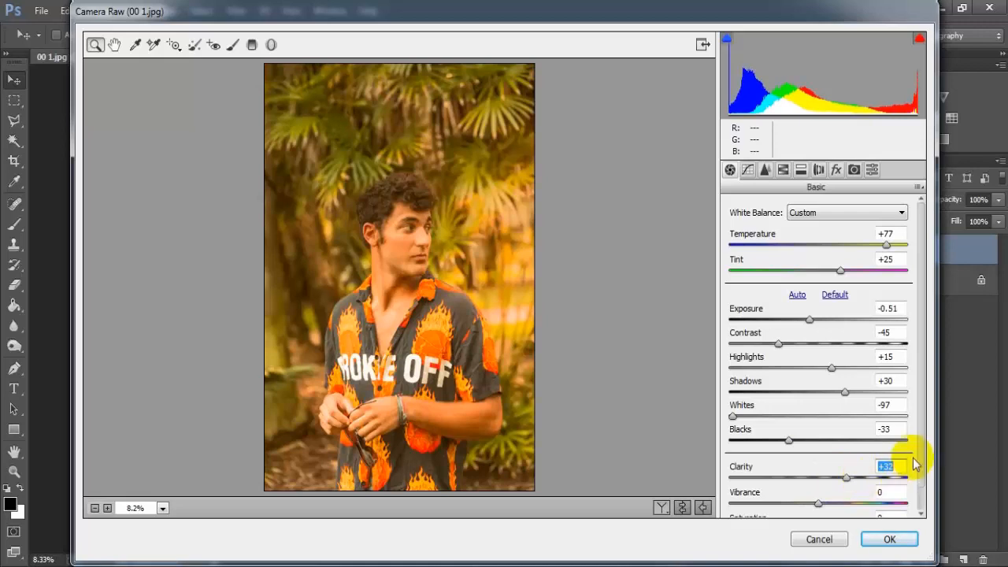
{"action": "scroll", "coordinate": [926, 473], "scroll_direction": "down", "scroll_amount": 1}
{"action": "scroll", "coordinate": [926, 473], "scroll_direction": "down", "scroll_amount": 1}
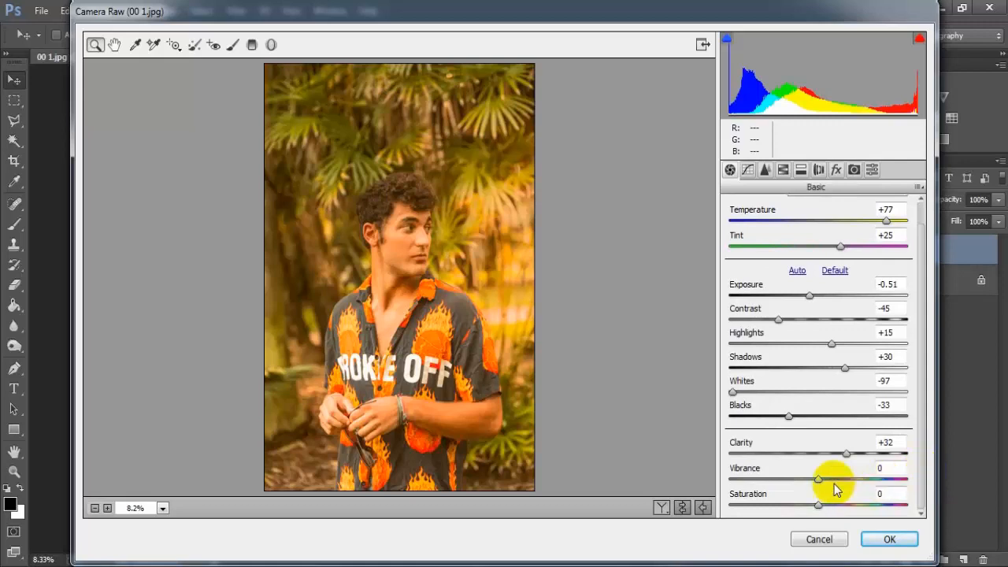
{"action": "left_click_drag", "start_coordinate": [819, 486], "coordinate": [861, 481]}
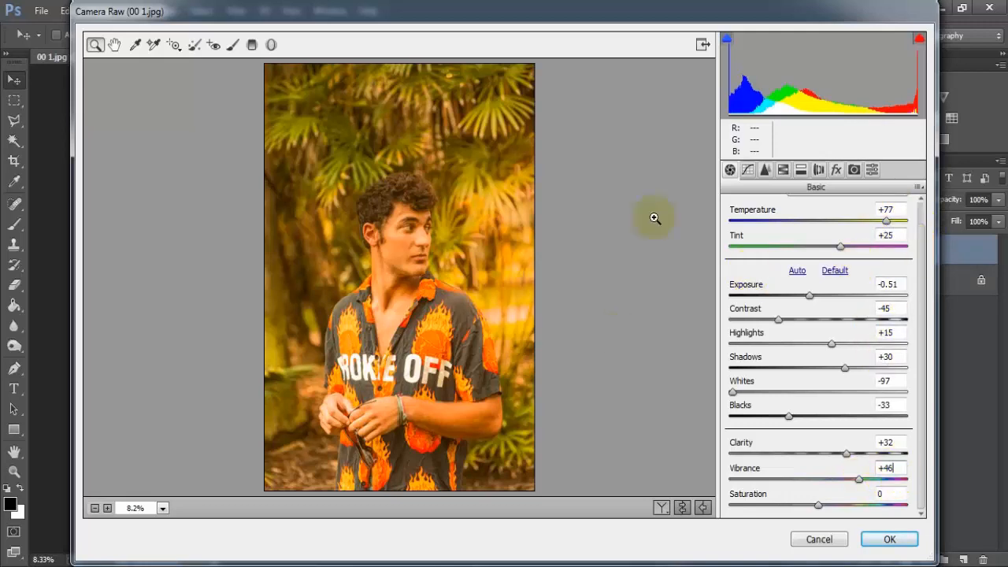
Move the highlight end point of the RGB point tone curve to input 241, output 240.
{"action": "left_click", "coordinate": [746, 172]}
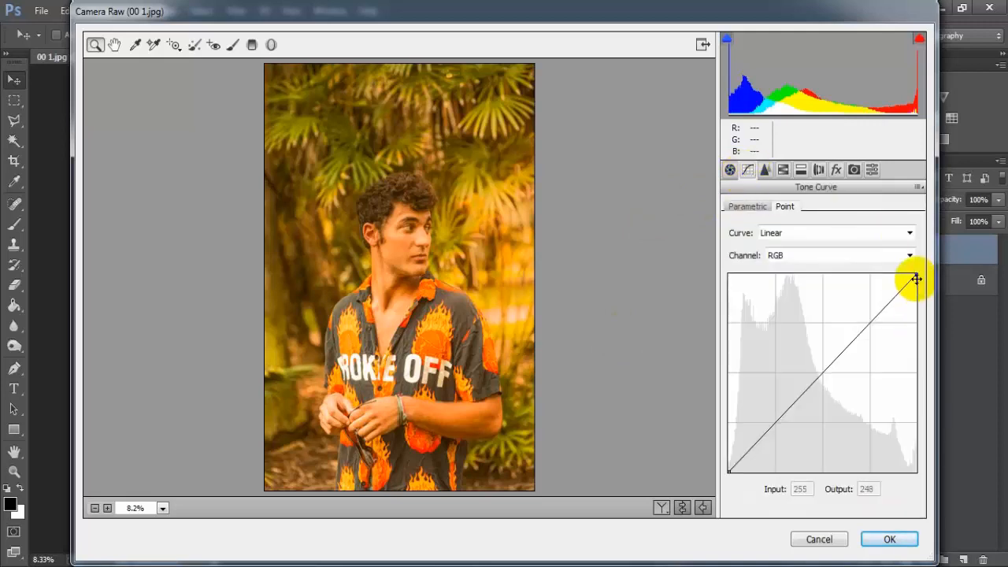
{"action": "left_click", "coordinate": [728, 473]}
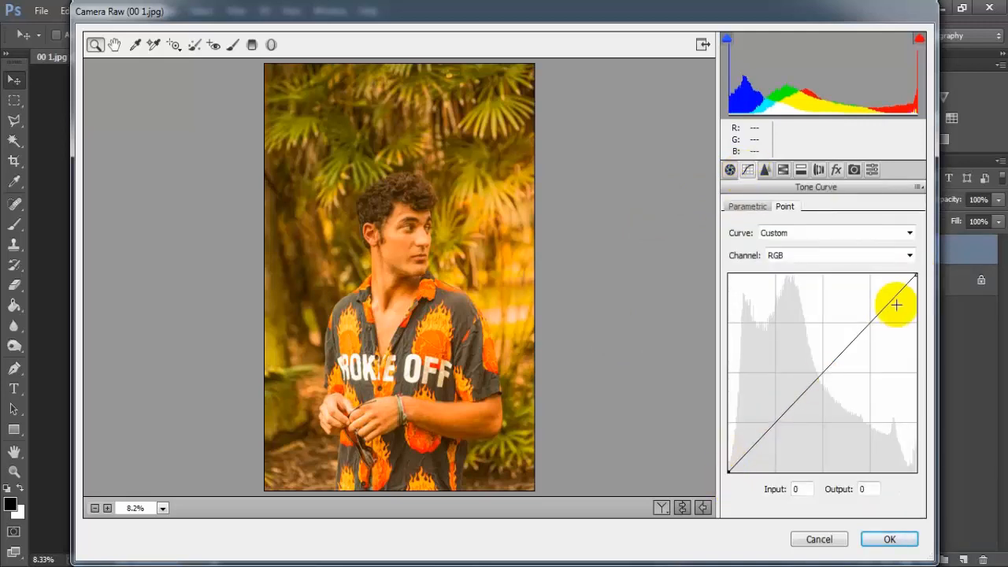
{"action": "left_click_drag", "start_coordinate": [917, 274], "coordinate": [907, 285]}
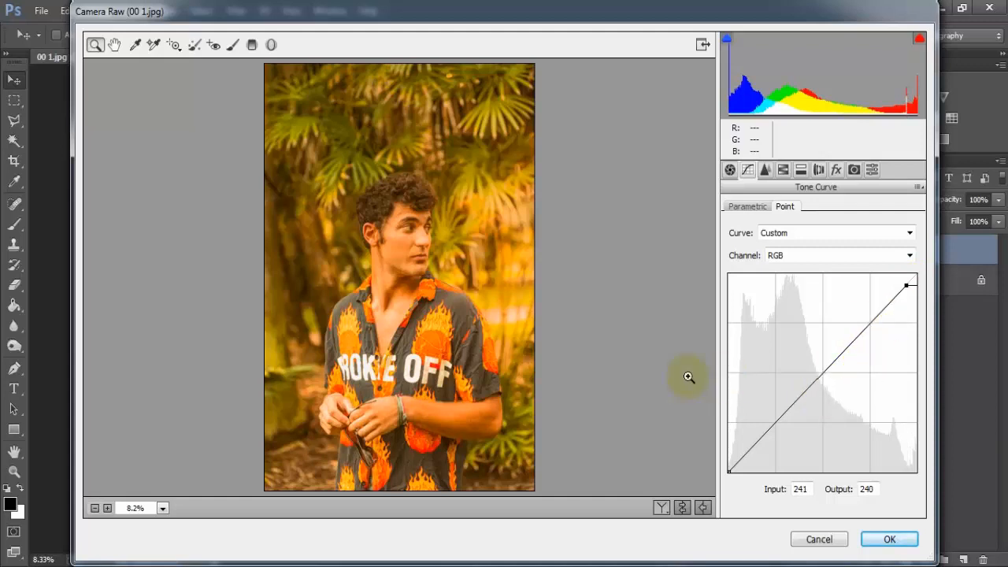
Set the sharpening Amount to 13 and the noise reduction to Luminance 21 with Luminance Contrast 16.
{"action": "left_click", "coordinate": [765, 171]}
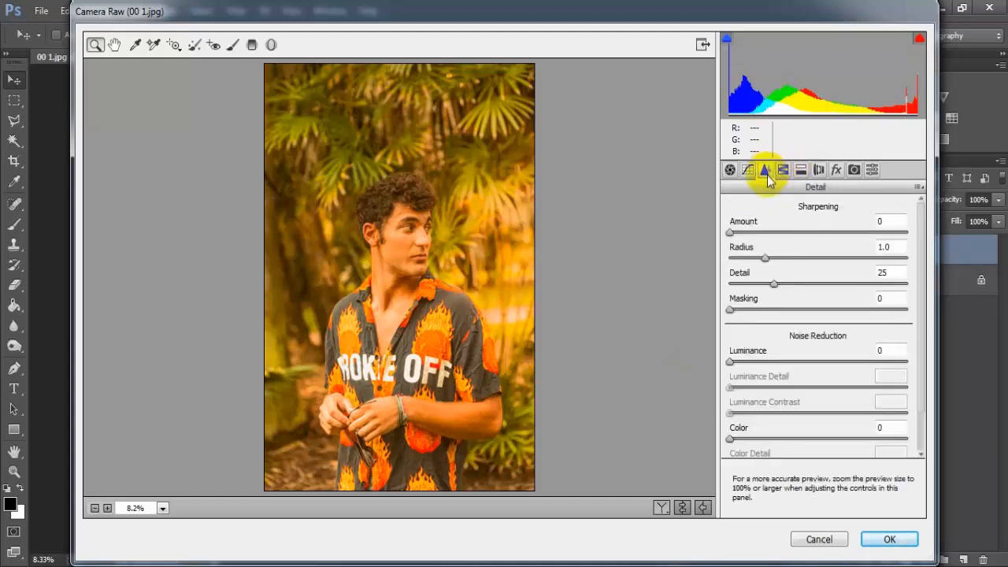
{"action": "left_click", "coordinate": [739, 234]}
{"action": "left_click_drag", "start_coordinate": [739, 234], "coordinate": [745, 237]}
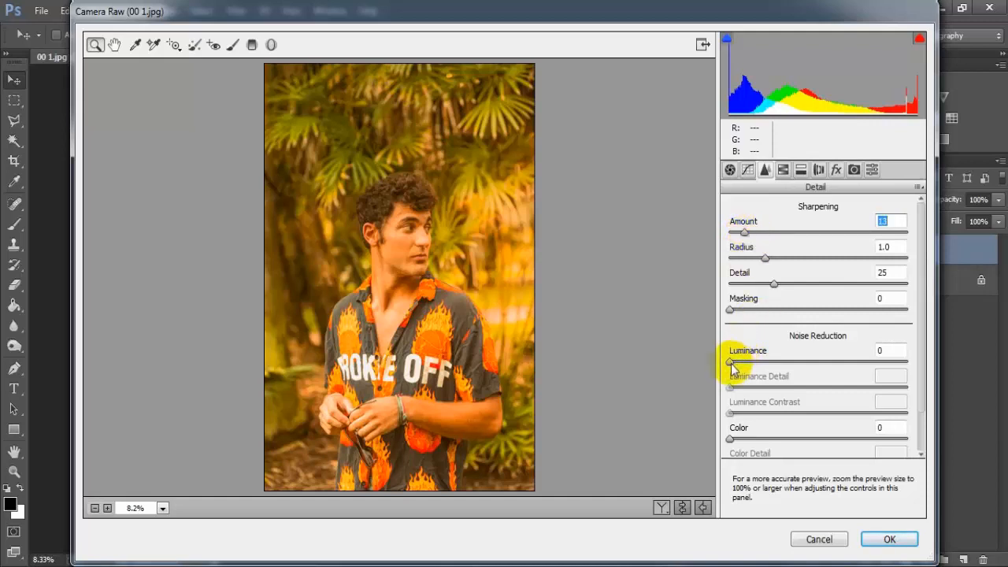
{"action": "left_click_drag", "start_coordinate": [732, 366], "coordinate": [771, 367]}
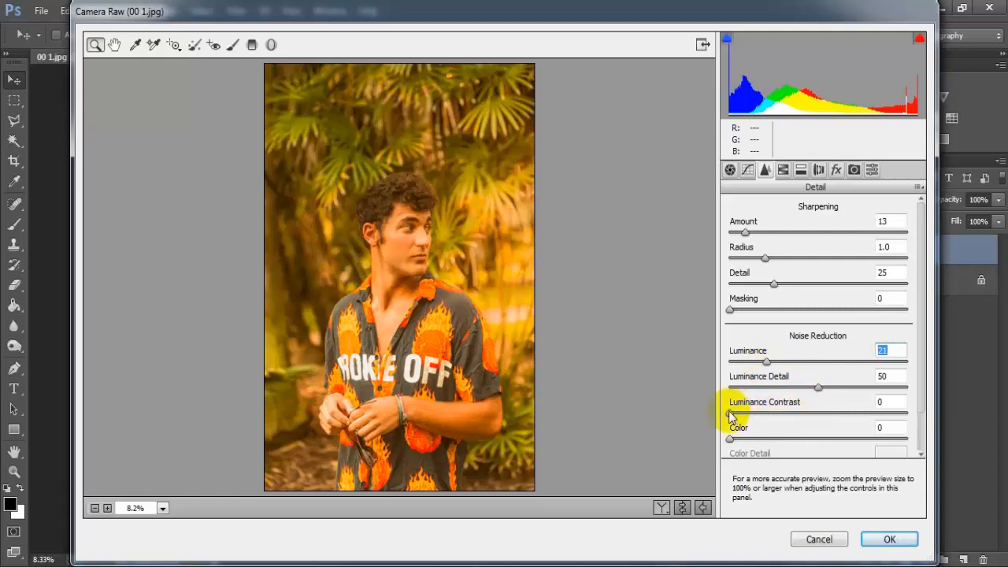
{"action": "left_click_drag", "start_coordinate": [731, 416], "coordinate": [760, 423]}
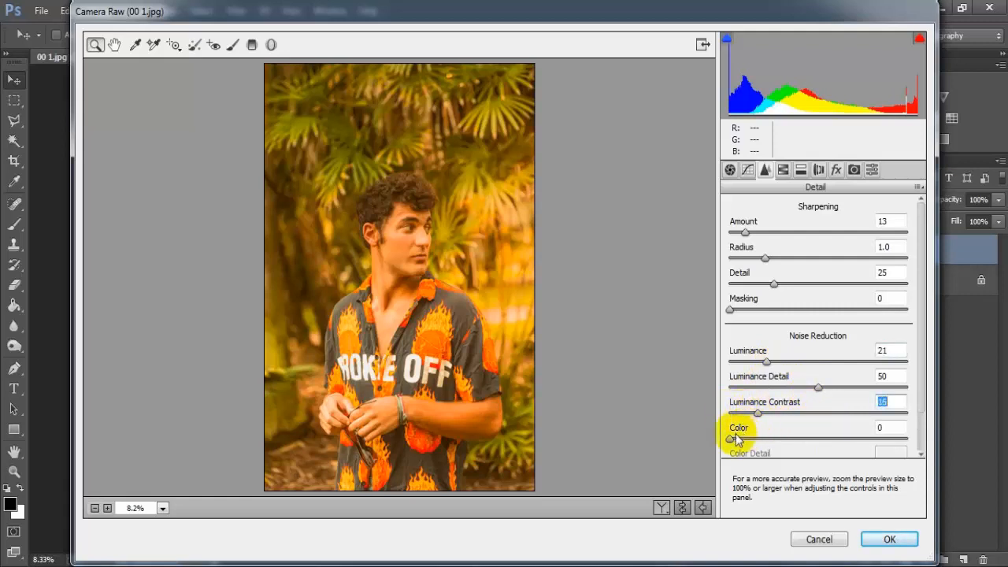
Set the color noise reduction to Color 25, Color Detail 63 and Color Smoothness 82.
{"action": "left_click_drag", "start_coordinate": [731, 442], "coordinate": [775, 447]}
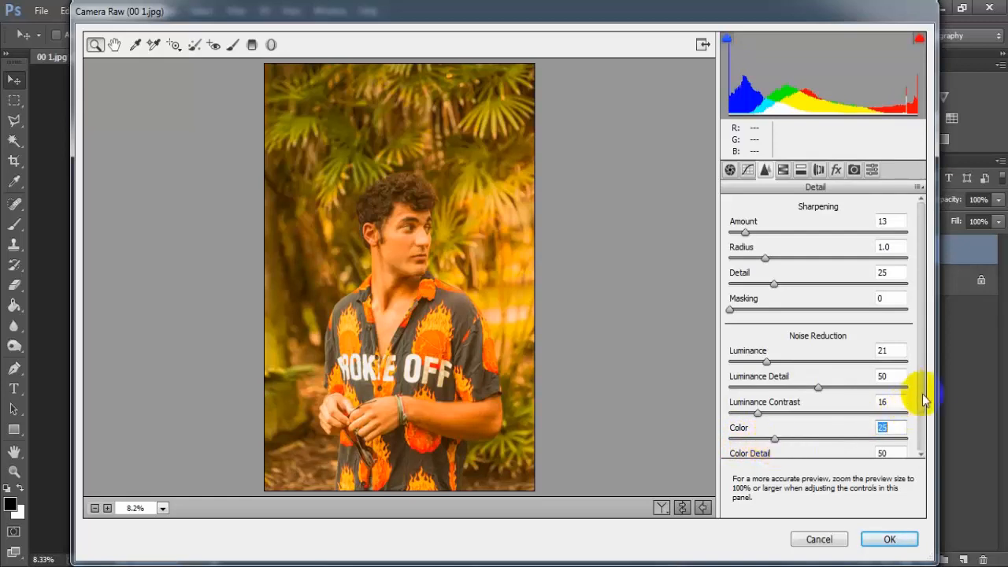
{"action": "left_click_drag", "start_coordinate": [918, 395], "coordinate": [928, 438]}
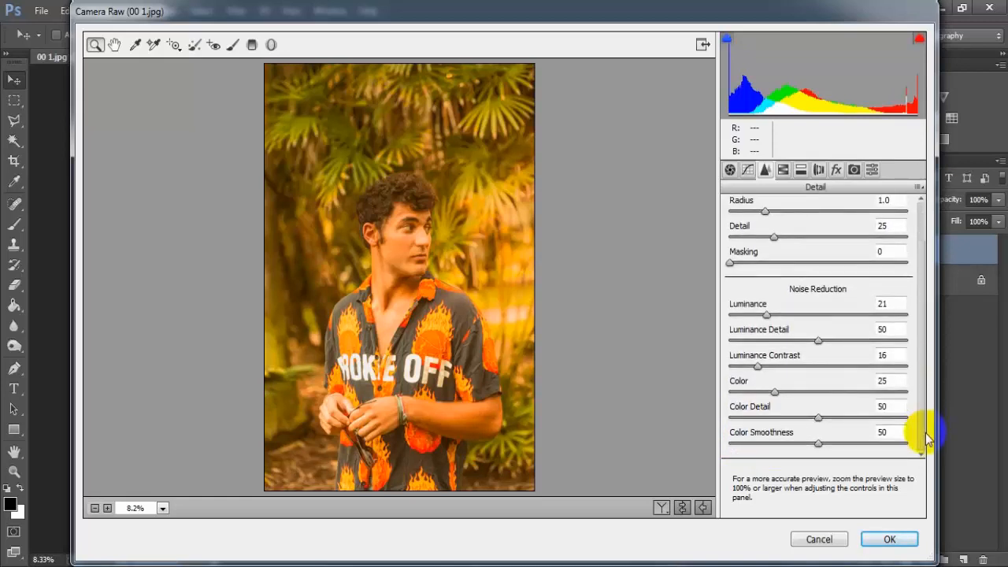
{"action": "left_click_drag", "start_coordinate": [820, 418], "coordinate": [843, 425]}
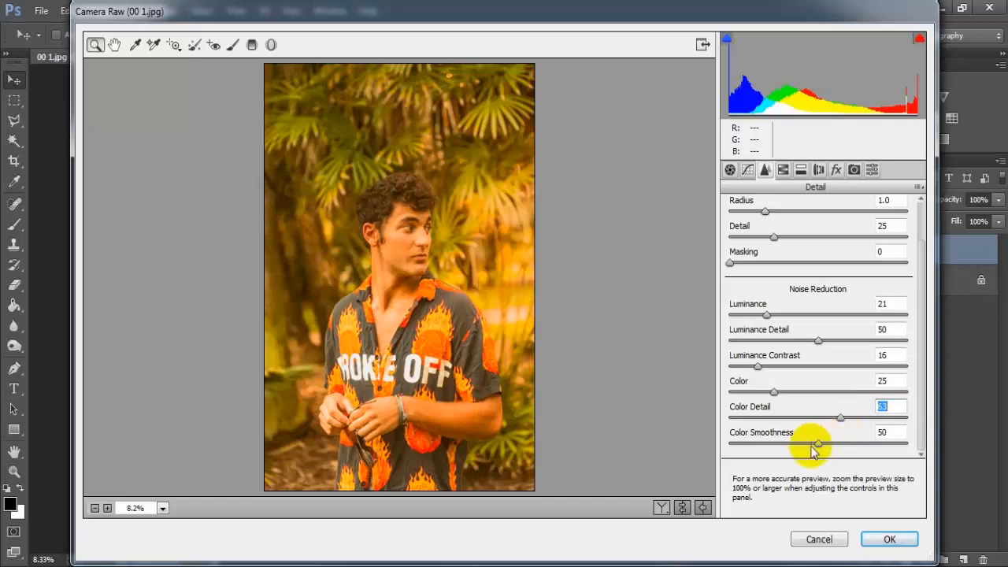
{"action": "left_click_drag", "start_coordinate": [817, 446], "coordinate": [867, 458]}
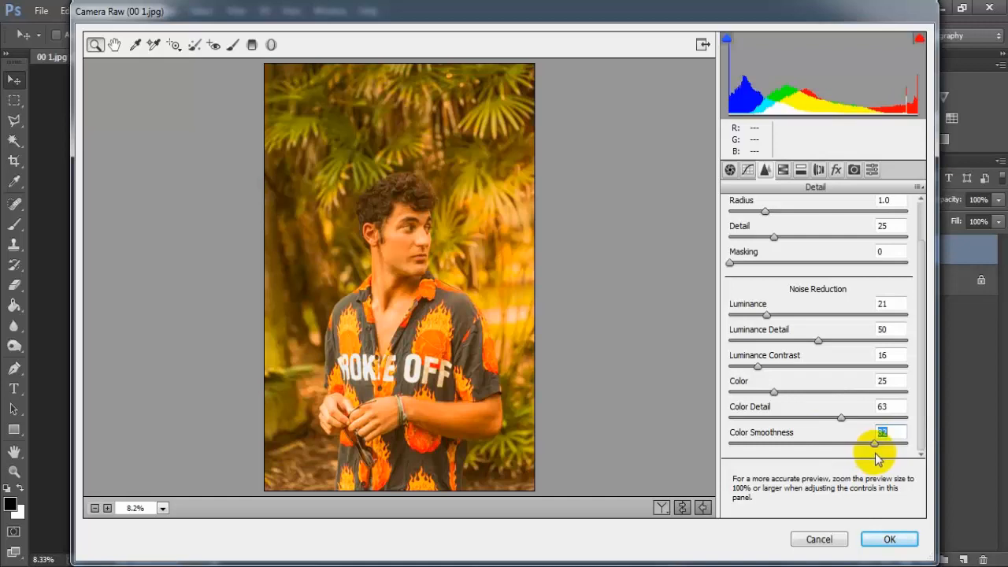
{"action": "left_click", "coordinate": [891, 432]}
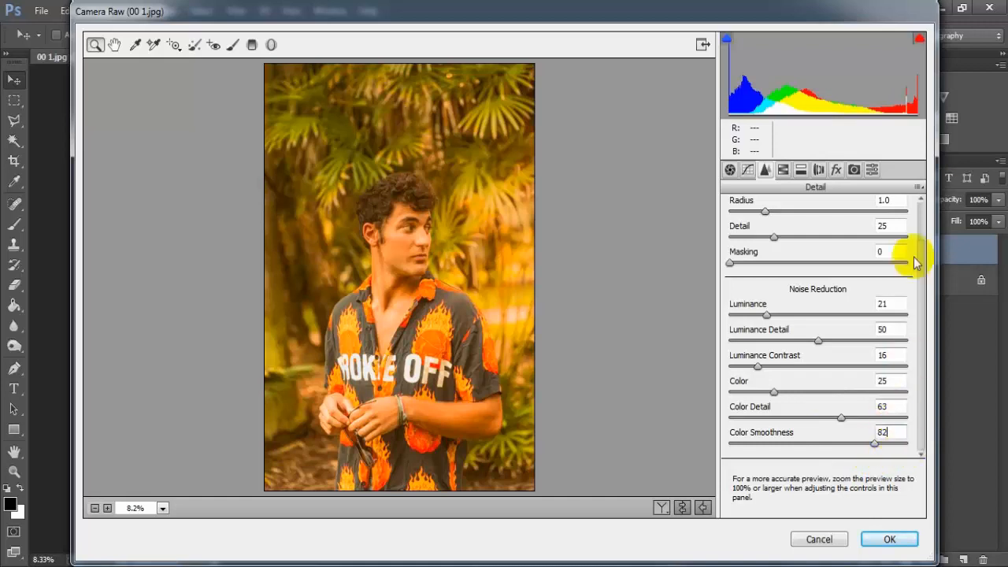
{"action": "scroll", "coordinate": [739, 424], "scroll_direction": "up", "scroll_amount": 1}
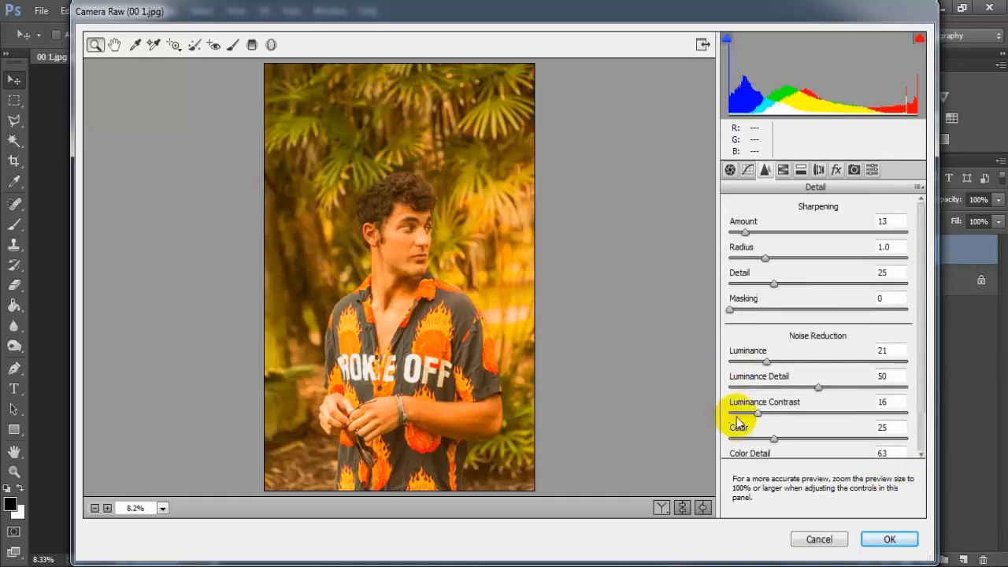
{"action": "scroll", "coordinate": [894, 360], "scroll_direction": "down", "scroll_amount": 1}
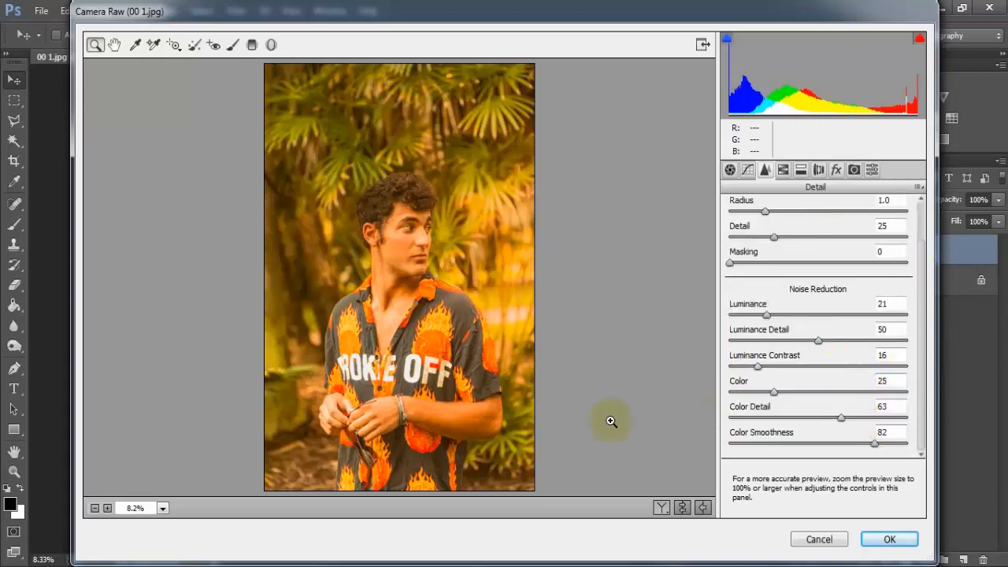
Set the HSL hues to Yellows +45, Greens -100, Aquas -100 and Blues -100.
{"action": "left_click", "coordinate": [784, 171]}
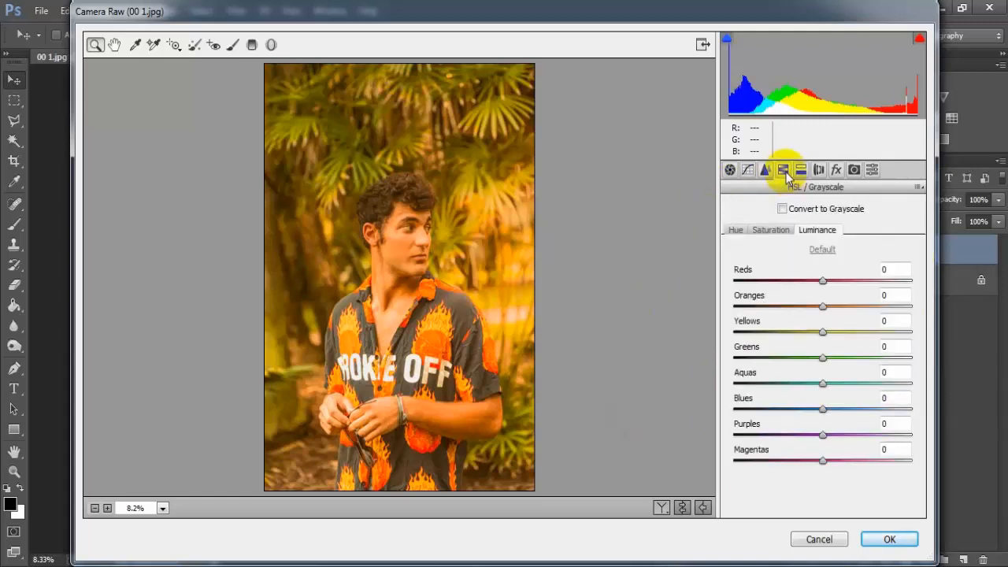
{"action": "left_click", "coordinate": [737, 229]}
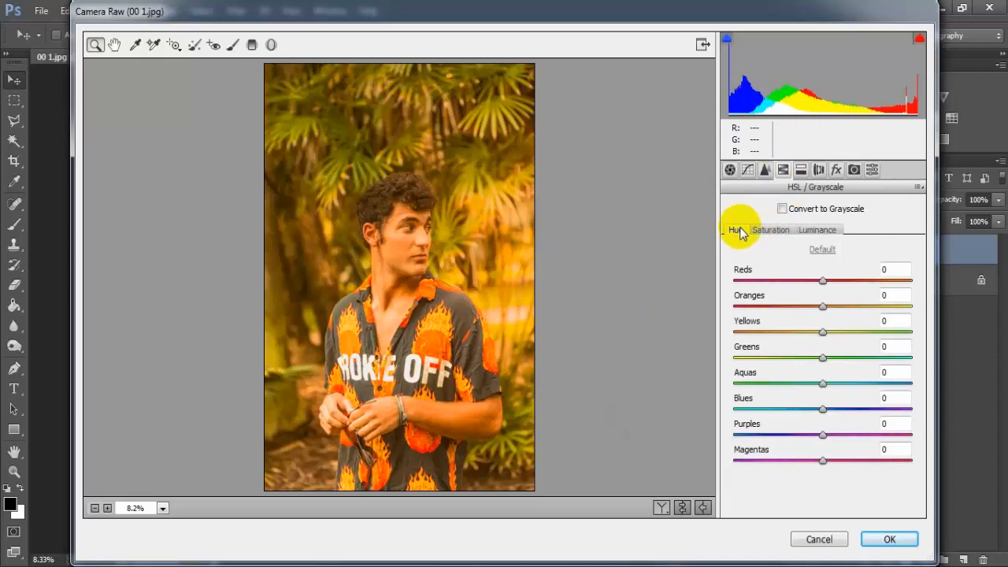
{"action": "left_click_drag", "start_coordinate": [822, 332], "coordinate": [863, 346]}
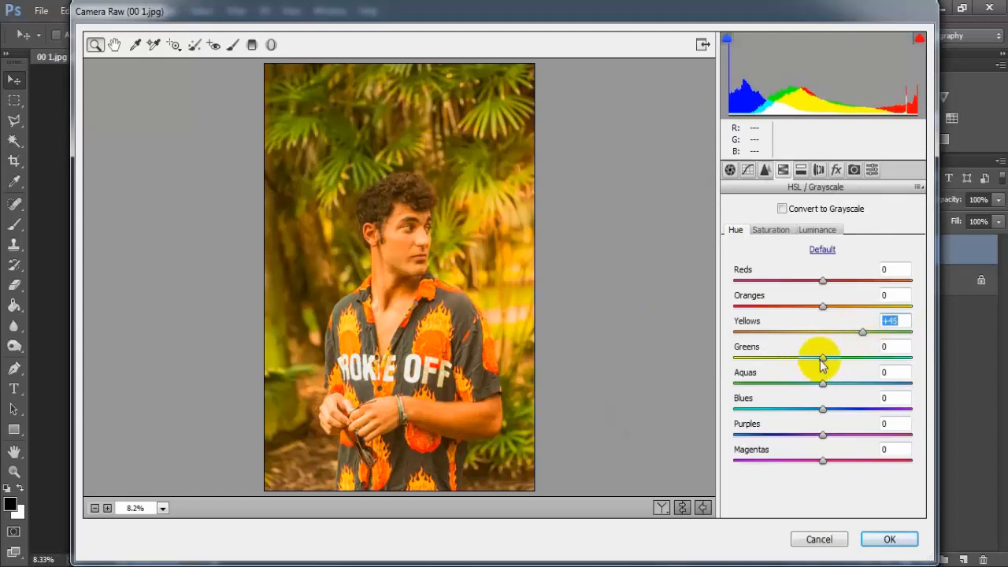
{"action": "left_click_drag", "start_coordinate": [822, 359], "coordinate": [728, 363]}
{"action": "left_click_drag", "start_coordinate": [823, 384], "coordinate": [715, 389]}
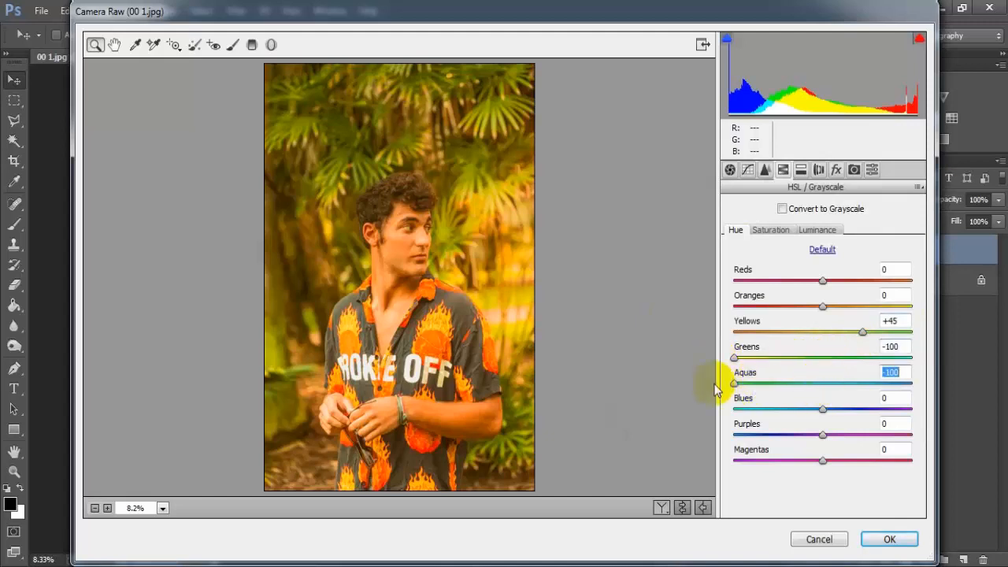
{"action": "left_click_drag", "start_coordinate": [824, 409], "coordinate": [709, 412]}
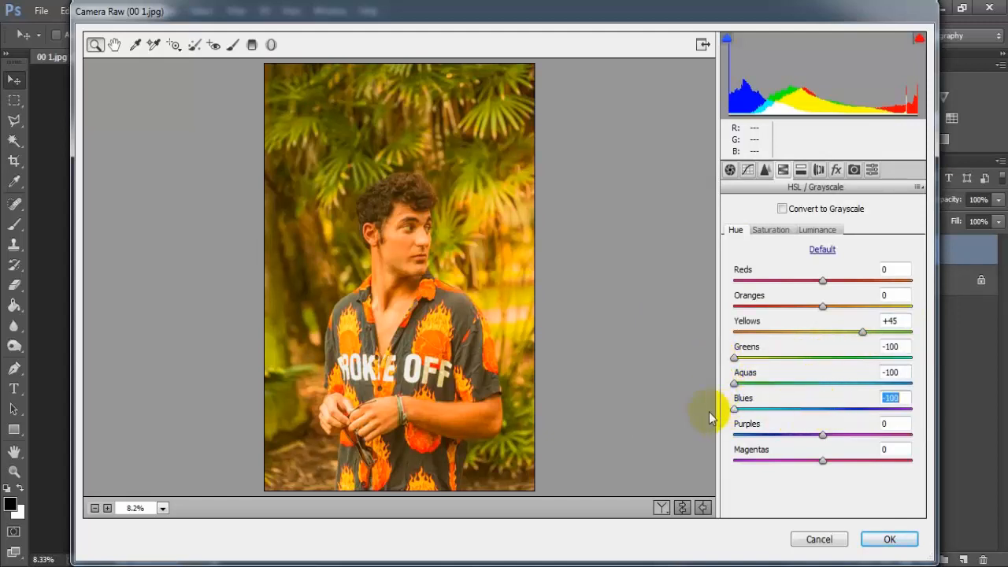
{"action": "left_click", "coordinate": [895, 398]}
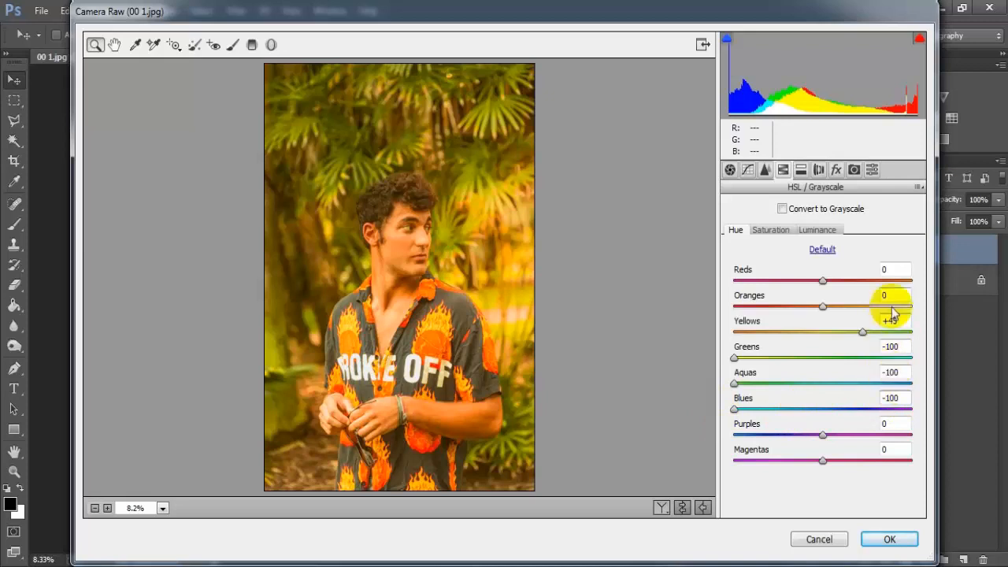
Set the HSL saturation to Oranges -11, Greens -60, Aquas -31 and Blues -54.
{"action": "left_click", "coordinate": [776, 231]}
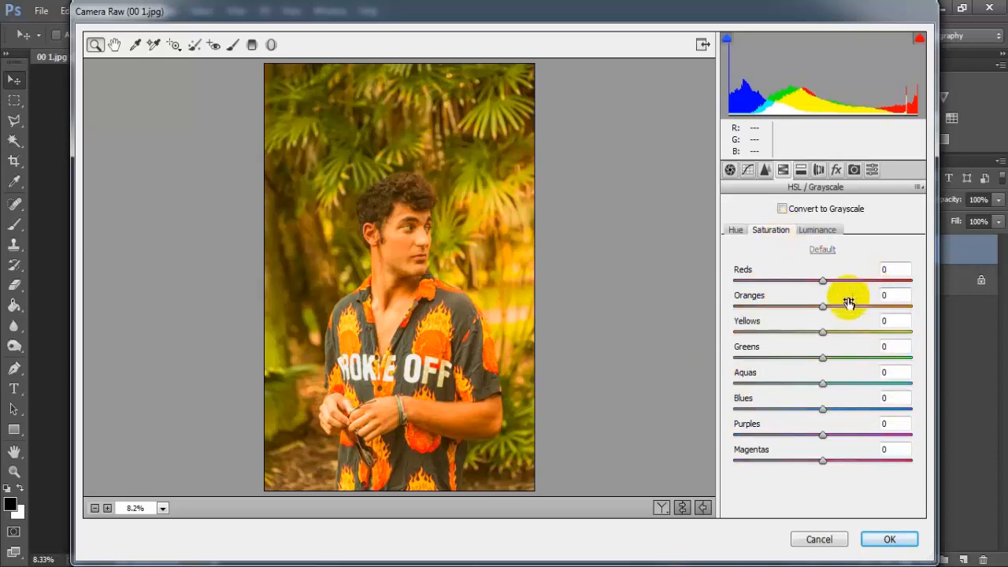
{"action": "left_click_drag", "start_coordinate": [825, 311], "coordinate": [815, 312]}
{"action": "left_click_drag", "start_coordinate": [815, 313], "coordinate": [815, 313]}
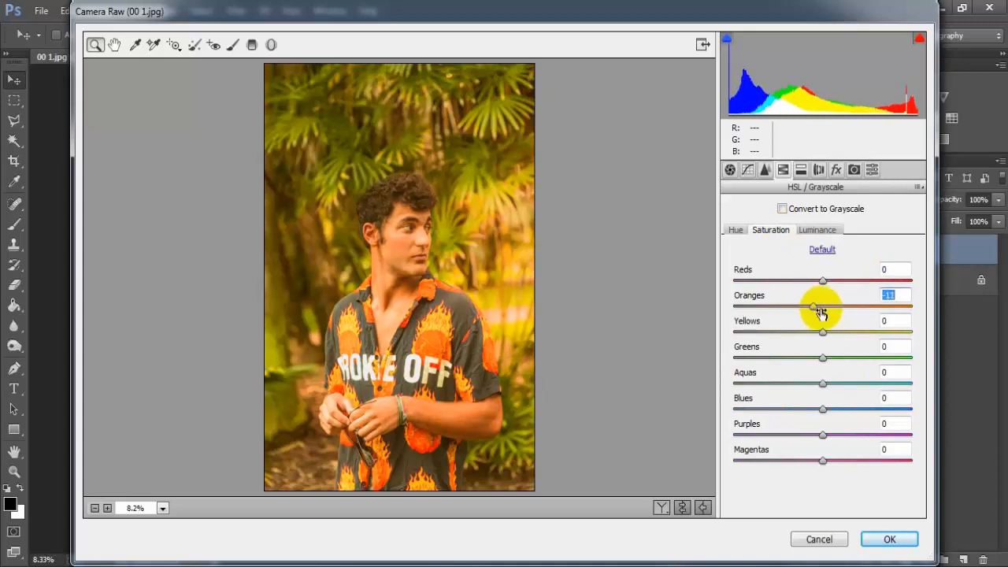
{"action": "left_click_drag", "start_coordinate": [822, 359], "coordinate": [770, 361]}
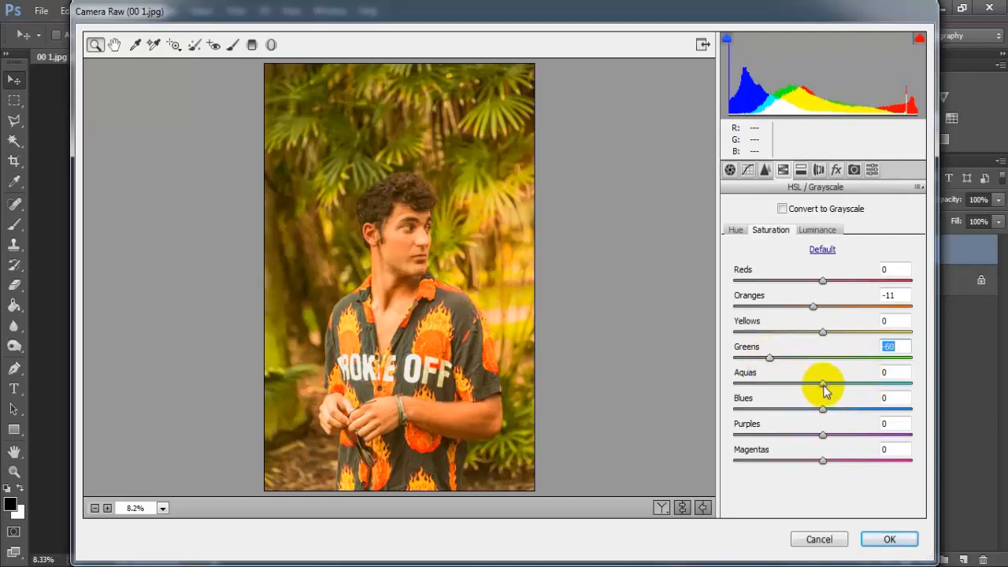
{"action": "left_click_drag", "start_coordinate": [822, 385], "coordinate": [798, 392]}
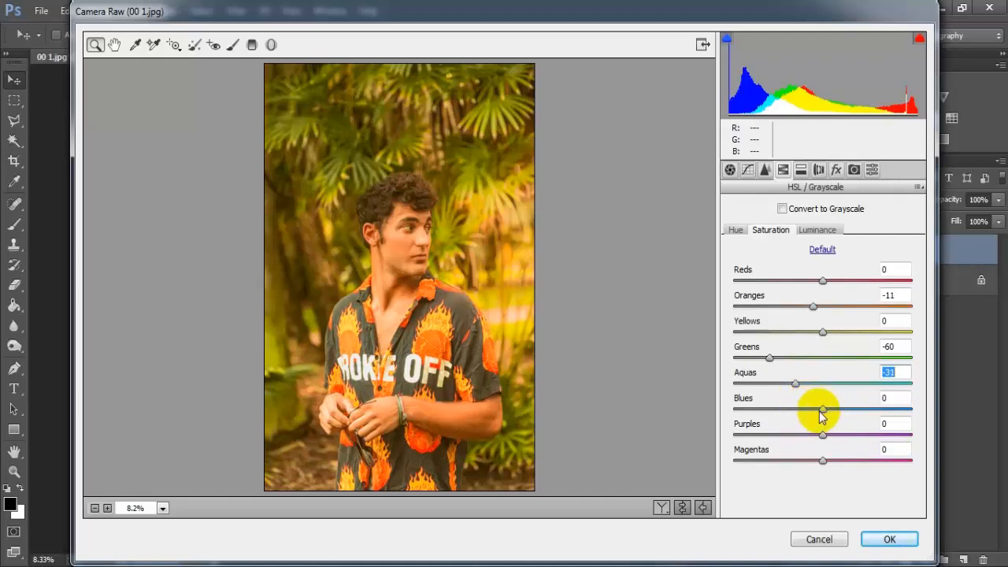
{"action": "left_click_drag", "start_coordinate": [822, 411], "coordinate": [774, 420]}
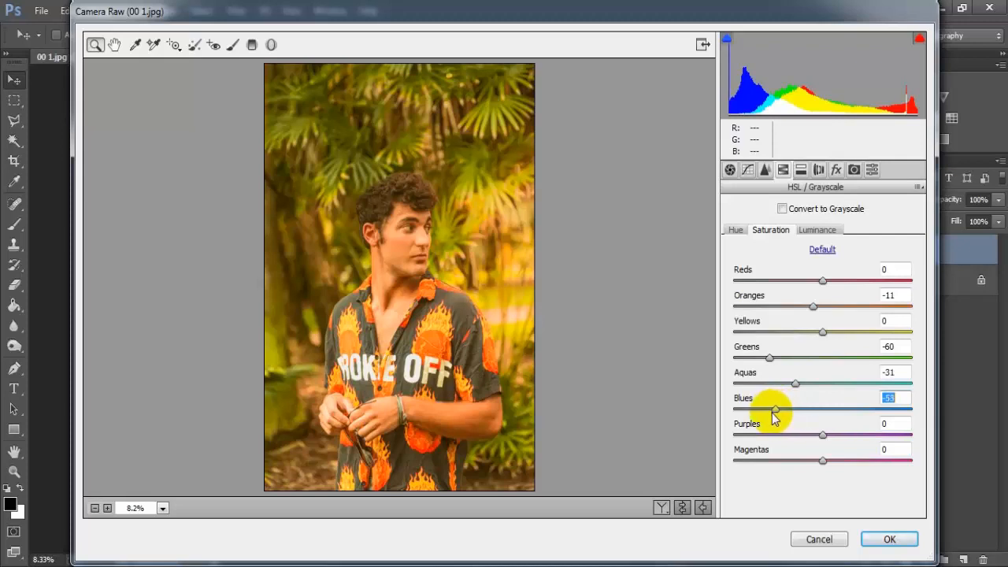
{"action": "left_click", "coordinate": [892, 398]}
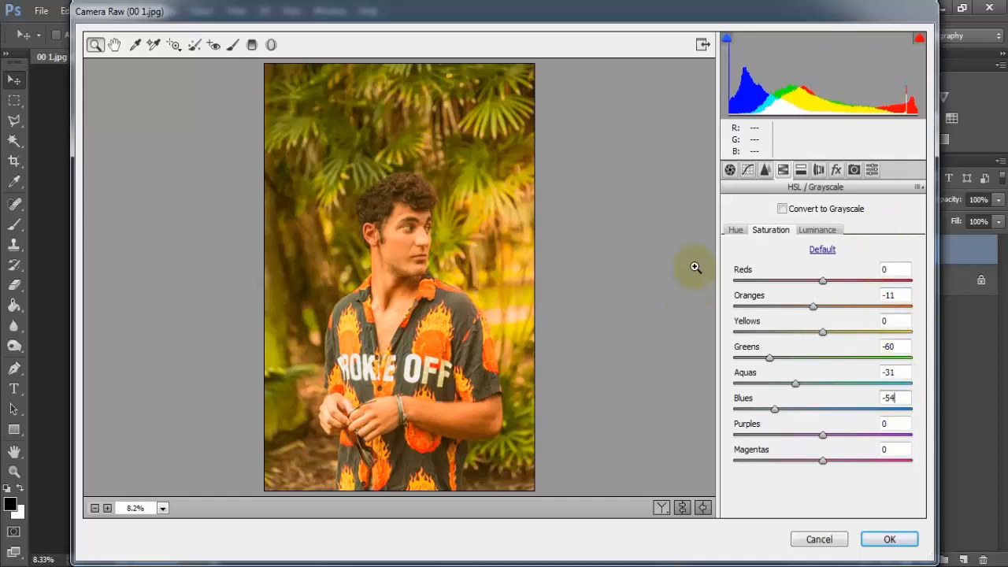
Set the HSL luminance to Oranges +4, Yellows +14, Aquas +14 and Blues +9.
{"action": "left_click", "coordinate": [813, 234]}
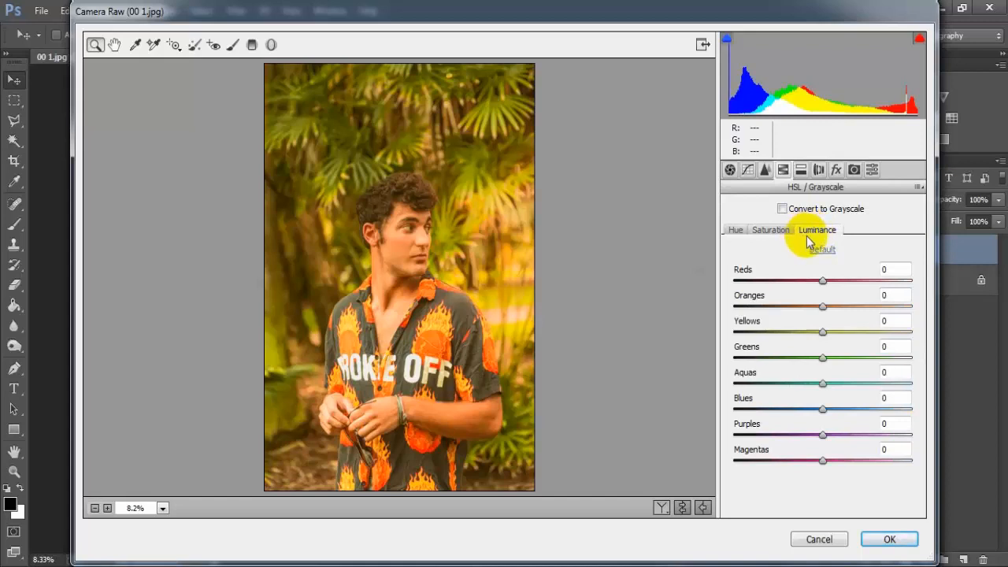
{"action": "left_click_drag", "start_coordinate": [822, 307], "coordinate": [835, 337]}
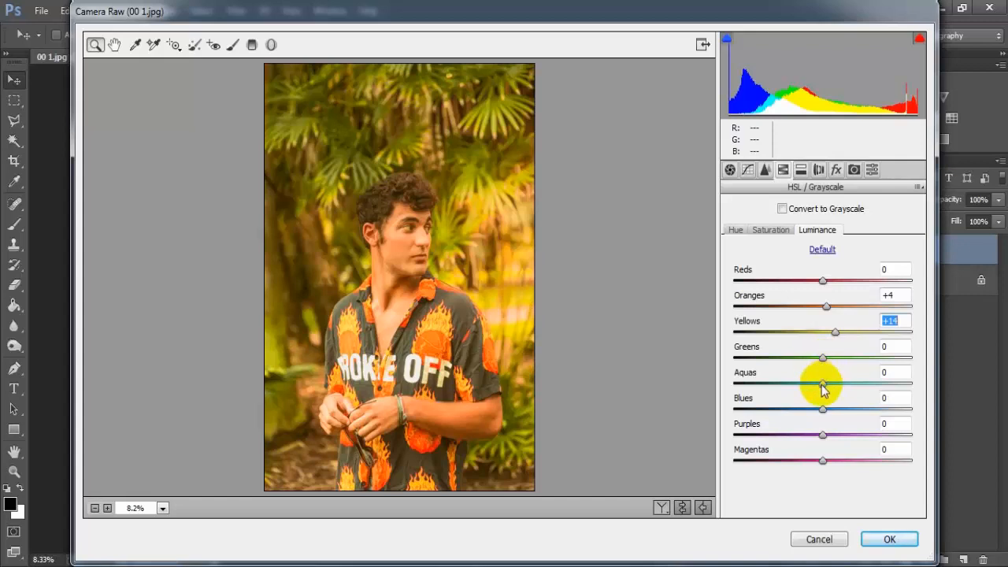
{"action": "left_click_drag", "start_coordinate": [822, 384], "coordinate": [831, 411]}
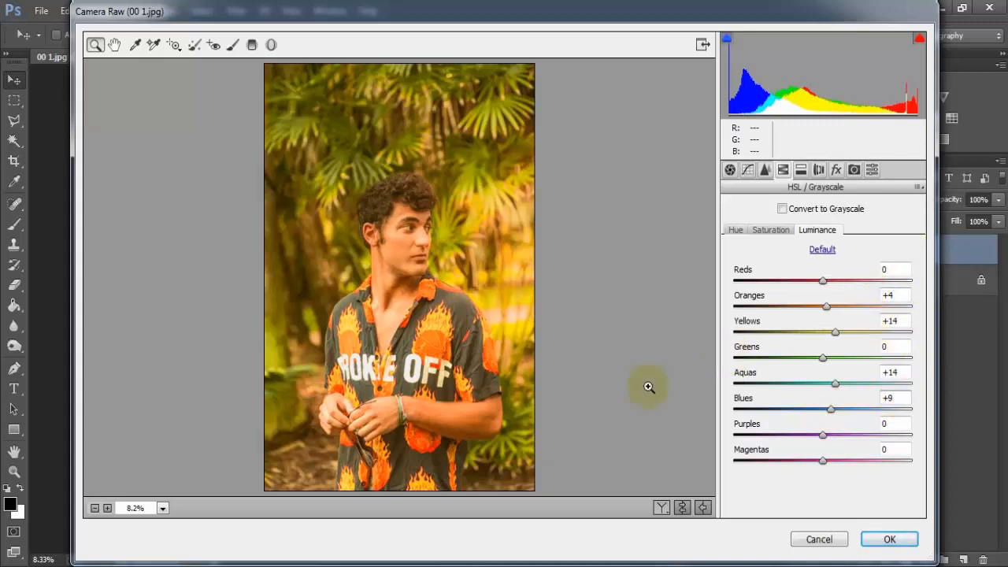
Set the split toning highlights to Hue 212 and Saturation 26, with Balance +28.
{"action": "left_click", "coordinate": [801, 170]}
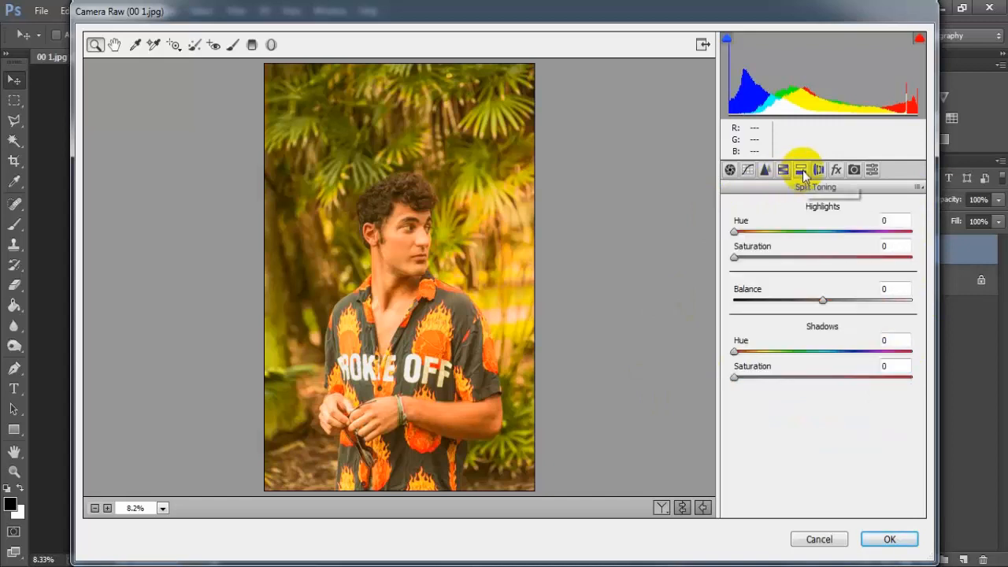
{"action": "left_click_drag", "start_coordinate": [735, 232], "coordinate": [839, 245]}
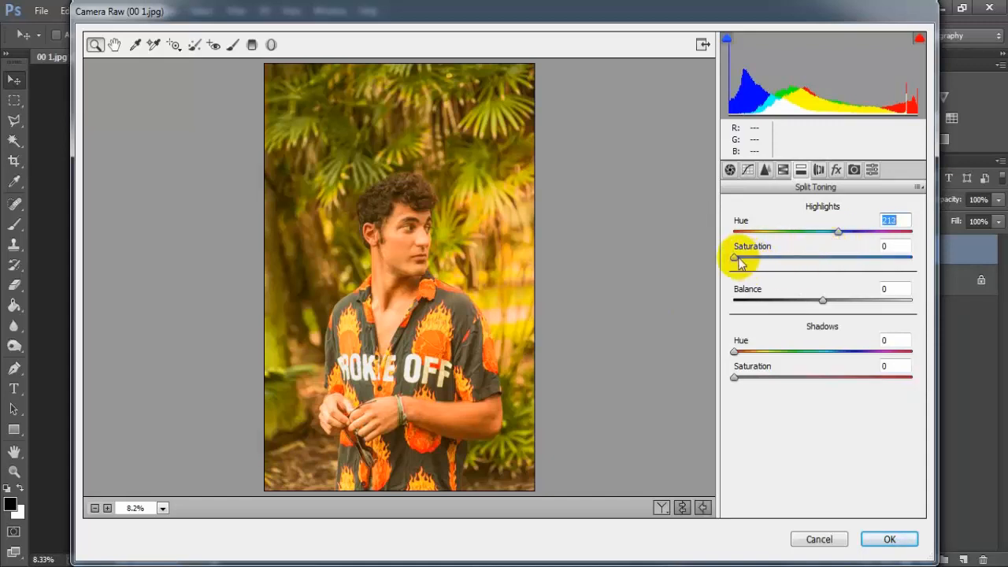
{"action": "left_click_drag", "start_coordinate": [737, 263], "coordinate": [776, 262]}
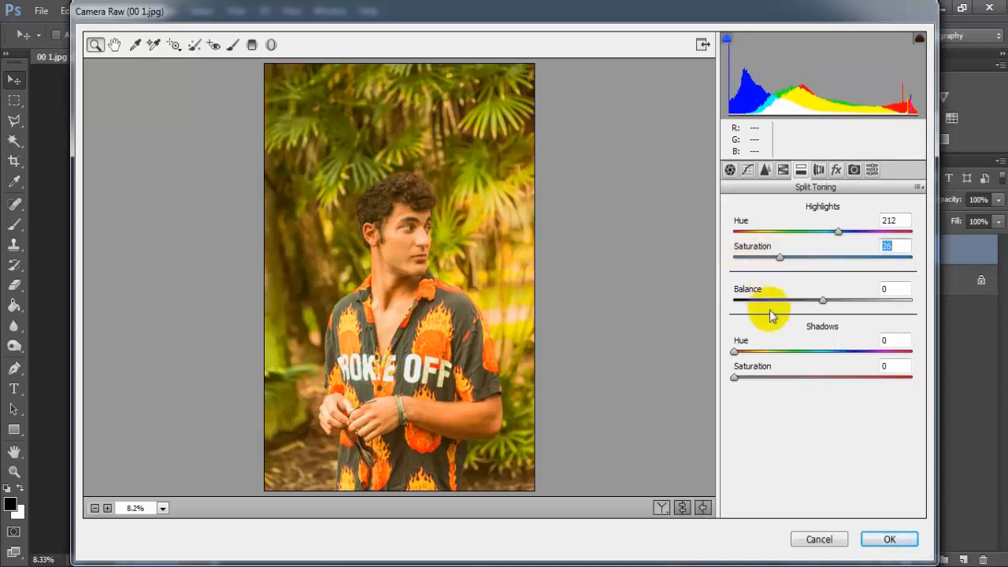
{"action": "left_click_drag", "start_coordinate": [824, 305], "coordinate": [850, 305]}
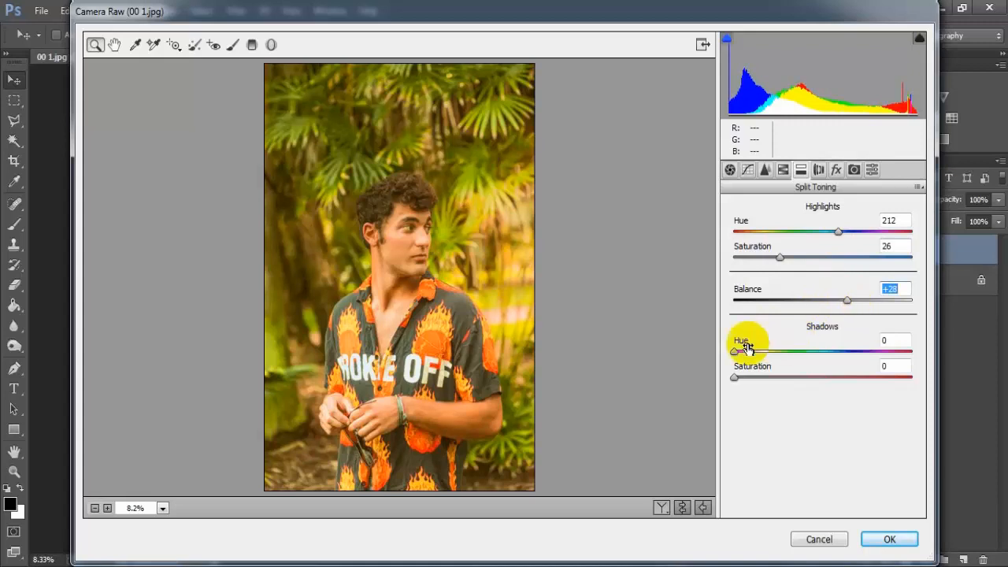
Set the split toning shadows to Hue 252 and Saturation 39.
{"action": "left_click_drag", "start_coordinate": [736, 356], "coordinate": [860, 352]}
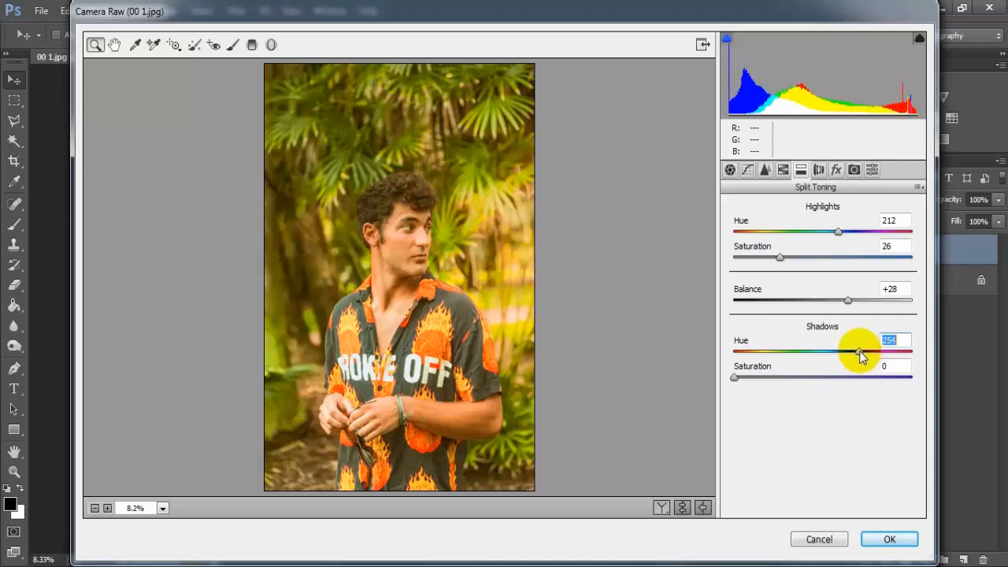
{"action": "left_click_drag", "start_coordinate": [860, 350], "coordinate": [859, 351]}
{"action": "left_click_drag", "start_coordinate": [861, 352], "coordinate": [859, 353]}
{"action": "left_click_drag", "start_coordinate": [734, 378], "coordinate": [804, 378]}
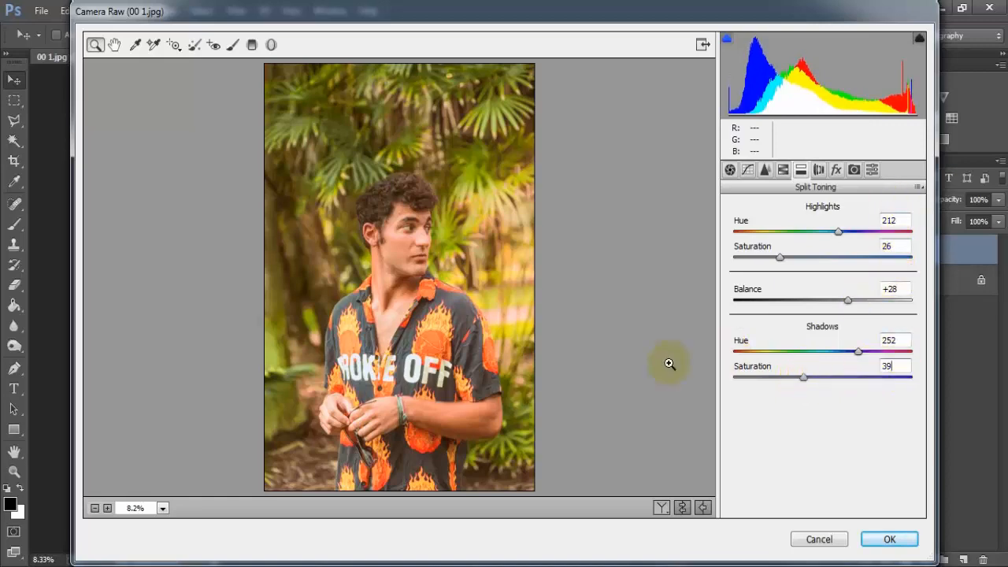
Compare the photo before and after side by side, and apply the Camera Raw adjustments to the layer.
{"action": "left_click", "coordinate": [662, 508]}
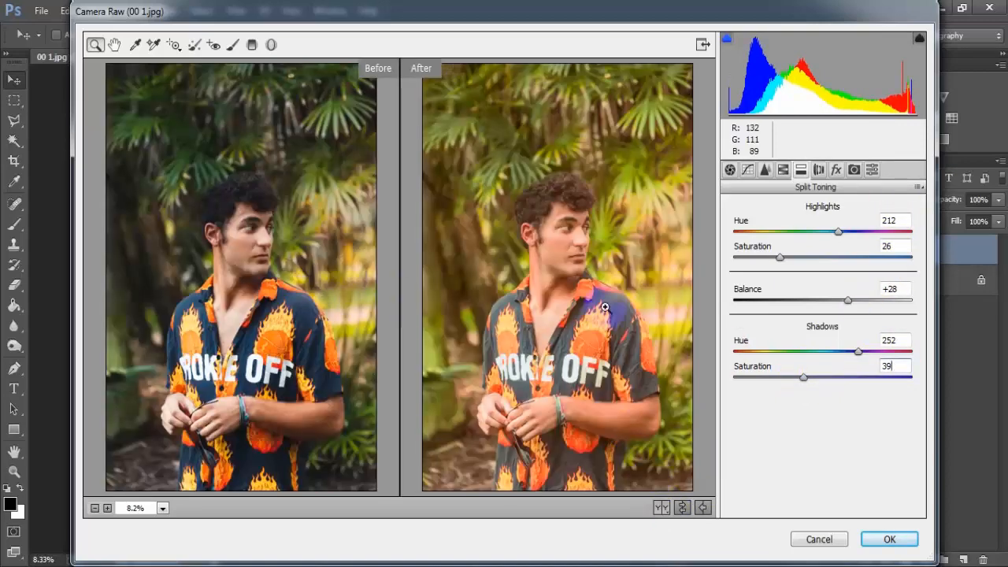
{"action": "left_click", "coordinate": [885, 540]}
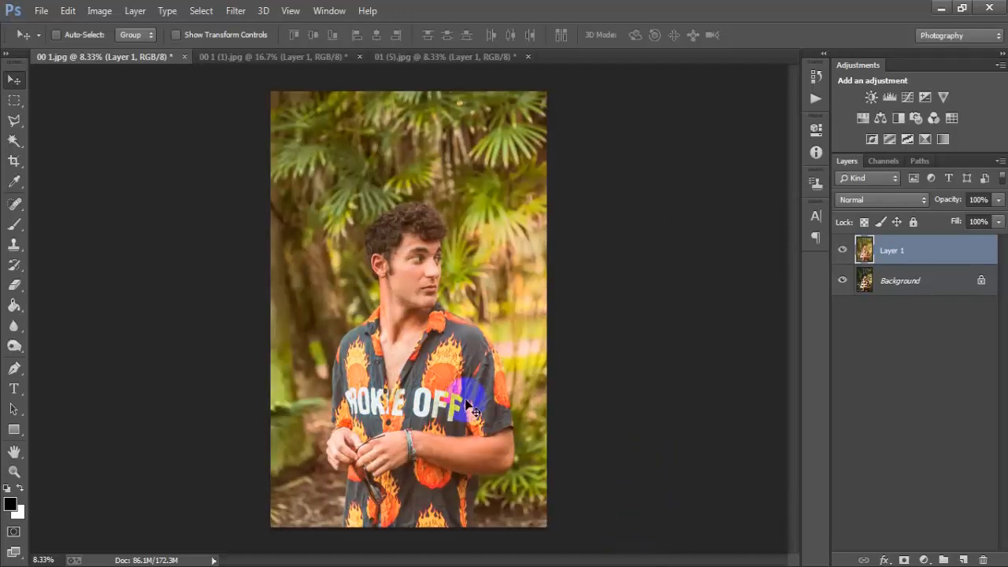
Compare the graded portrait in 00 1.jpg with the original by toggling the visibility of Layer 1.
{"action": "key", "text": "ctrl+plus"}
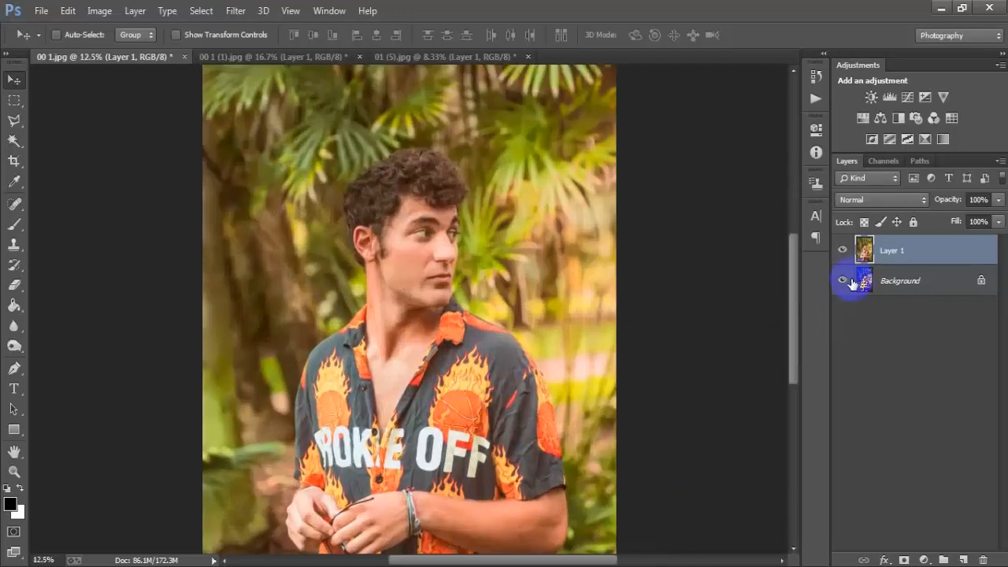
{"action": "left_click", "coordinate": [843, 250]}
{"action": "left_click", "coordinate": [843, 249]}
{"action": "left_click", "coordinate": [842, 250]}
{"action": "left_click", "coordinate": [843, 249]}
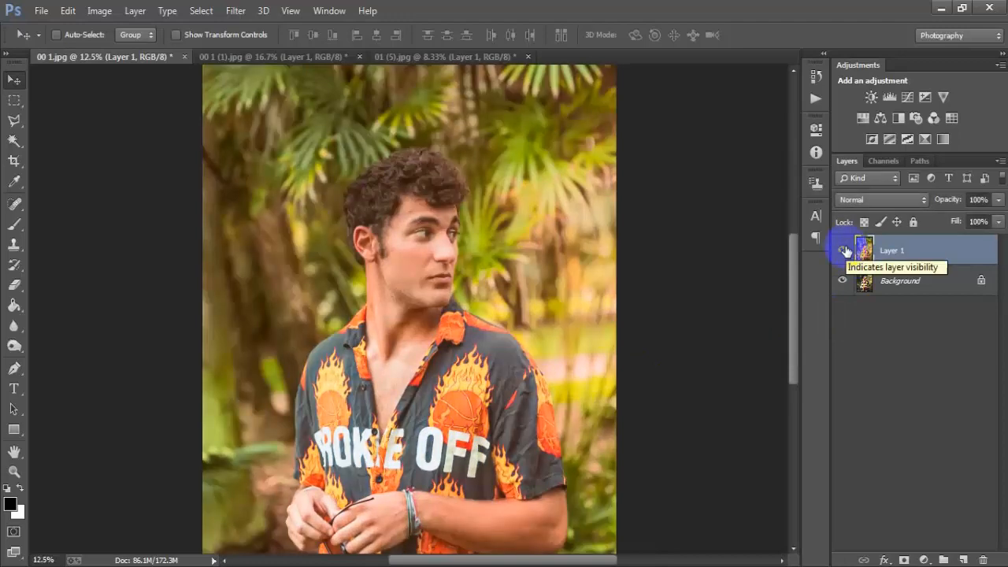
{"action": "key", "text": "ctrl+minus"}
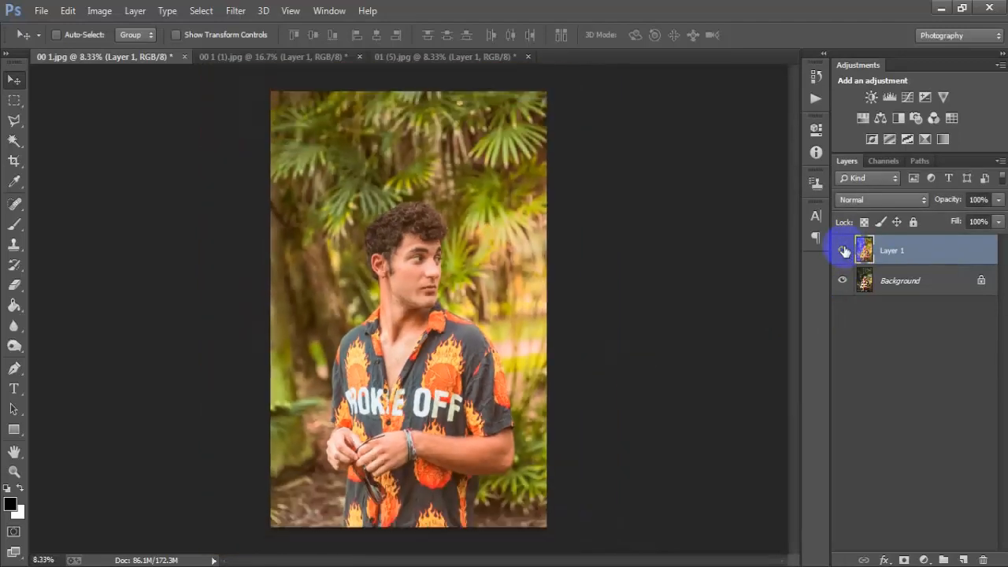
Examine the hay bale photo 00 1 (1).jpg with and without its graded layer.
{"action": "left_click", "coordinate": [321, 59]}
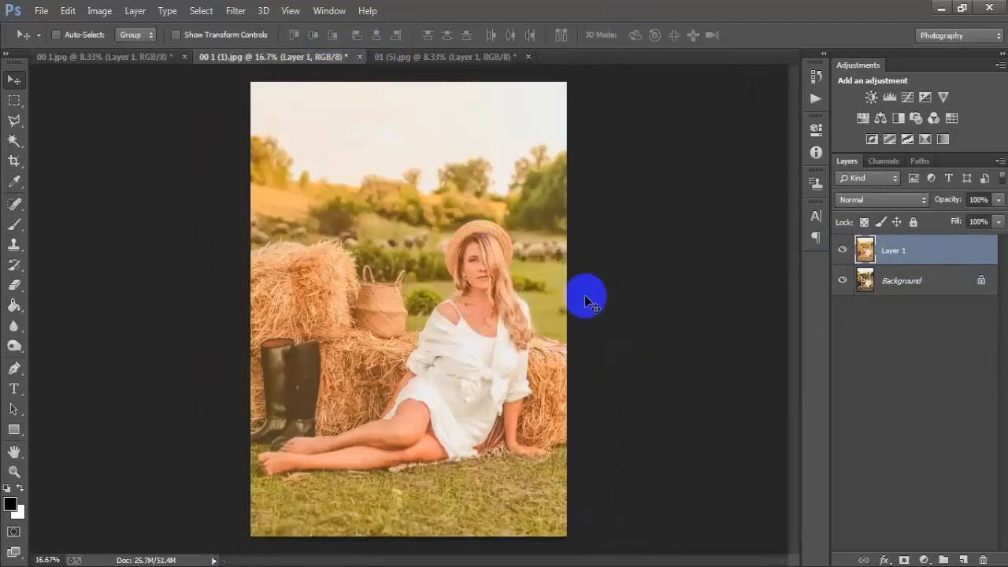
{"action": "left_click", "coordinate": [843, 250]}
{"action": "left_click", "coordinate": [843, 250]}
{"action": "left_click", "coordinate": [843, 251]}
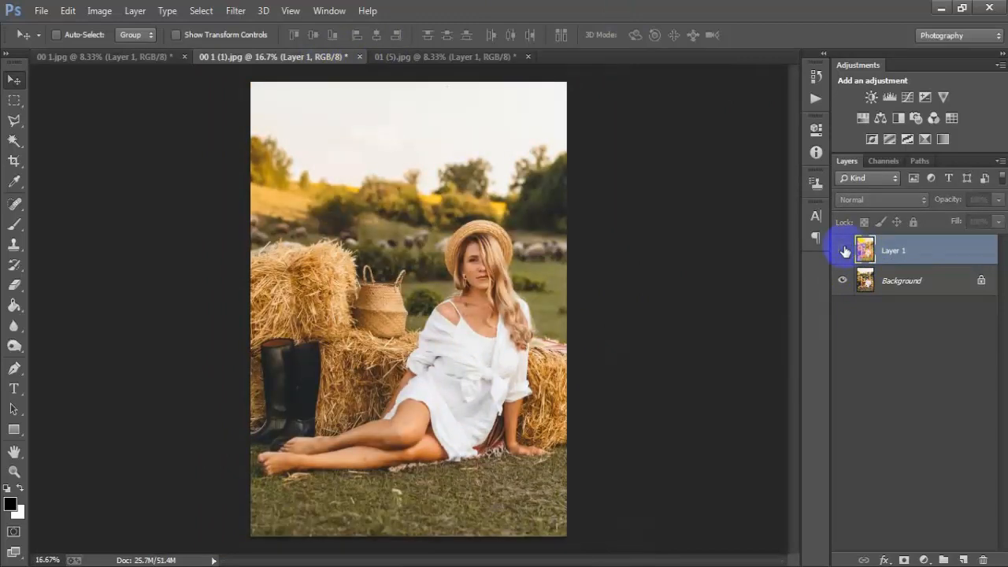
{"action": "left_click", "coordinate": [843, 251]}
Examine the railing portrait 01 (5).jpg up close, with its graded Layer 1 hidden and shown.
{"action": "left_click", "coordinate": [437, 57]}
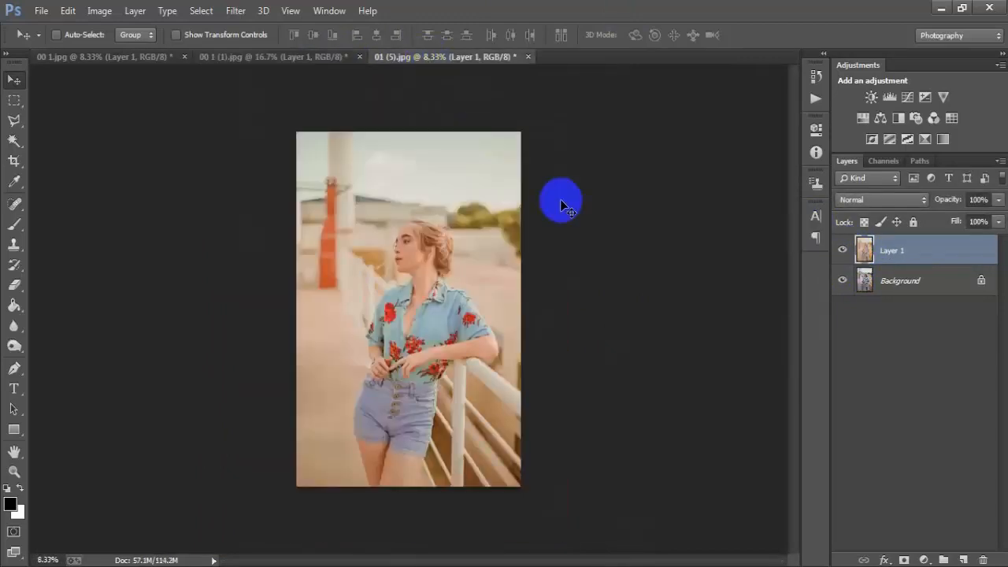
{"action": "key", "text": "ctrl+plus"}
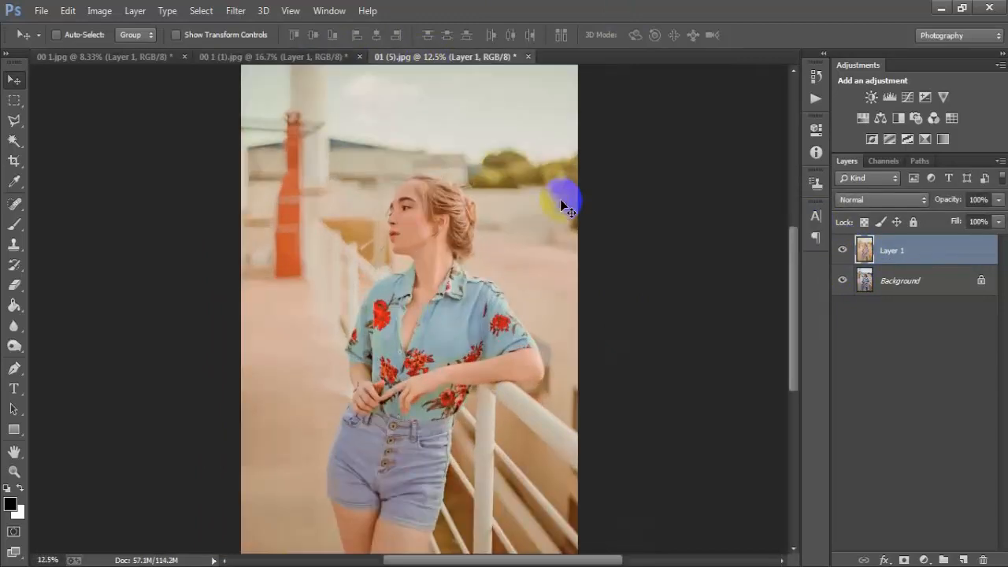
{"action": "left_click", "coordinate": [843, 252]}
{"action": "left_click", "coordinate": [843, 252]}
{"action": "left_click", "coordinate": [843, 252]}
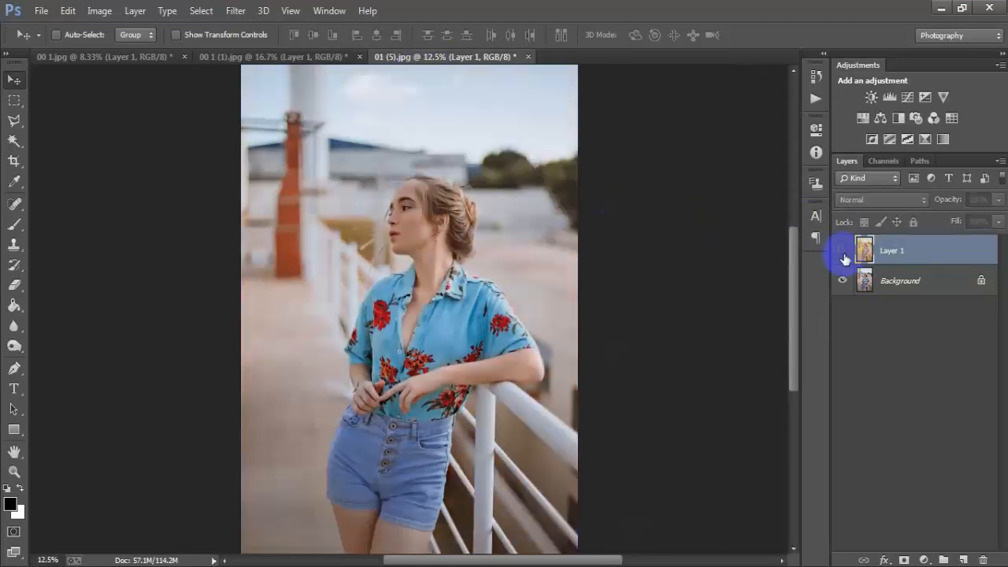
{"action": "left_click", "coordinate": [843, 250]}
{"action": "left_click", "coordinate": [842, 250]}
{"action": "left_click", "coordinate": [843, 250]}
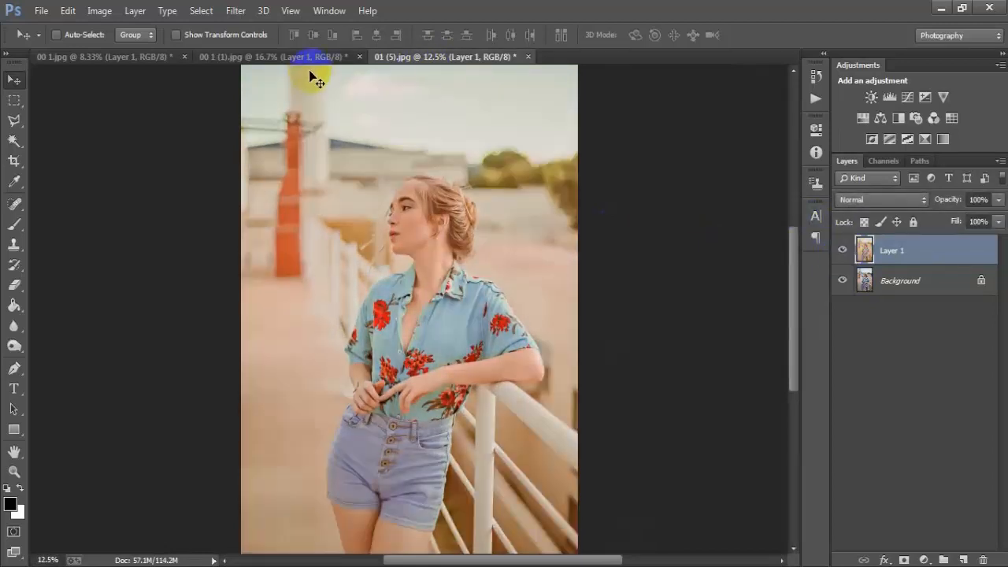
Review the before and after of 00 1 (1).jpg and 00 1.jpg once more, leaving Layer 1 shown in both.
{"action": "left_click", "coordinate": [295, 55]}
{"action": "left_click", "coordinate": [843, 251]}
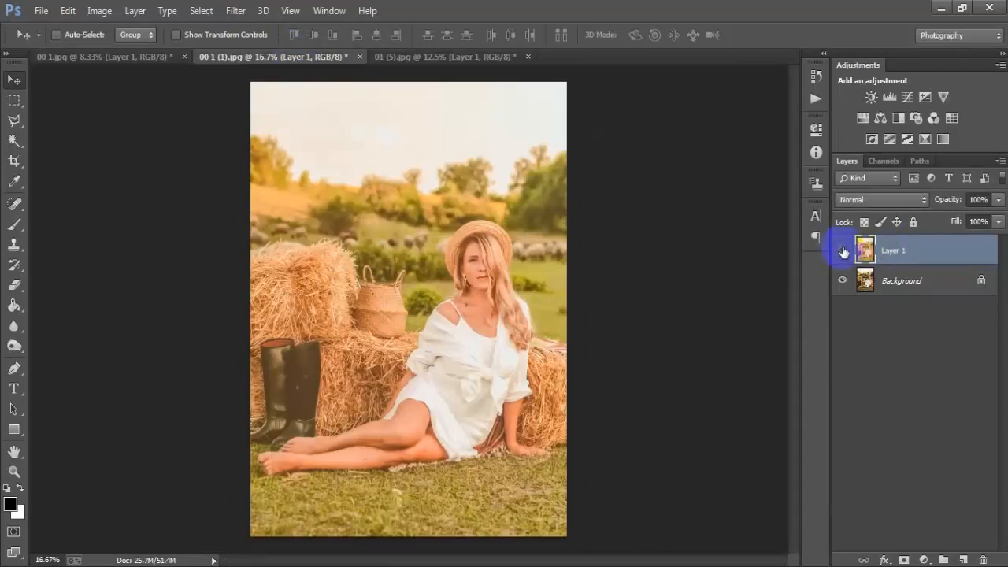
{"action": "left_click", "coordinate": [843, 250]}
{"action": "left_click", "coordinate": [842, 251]}
{"action": "left_click", "coordinate": [126, 56]}
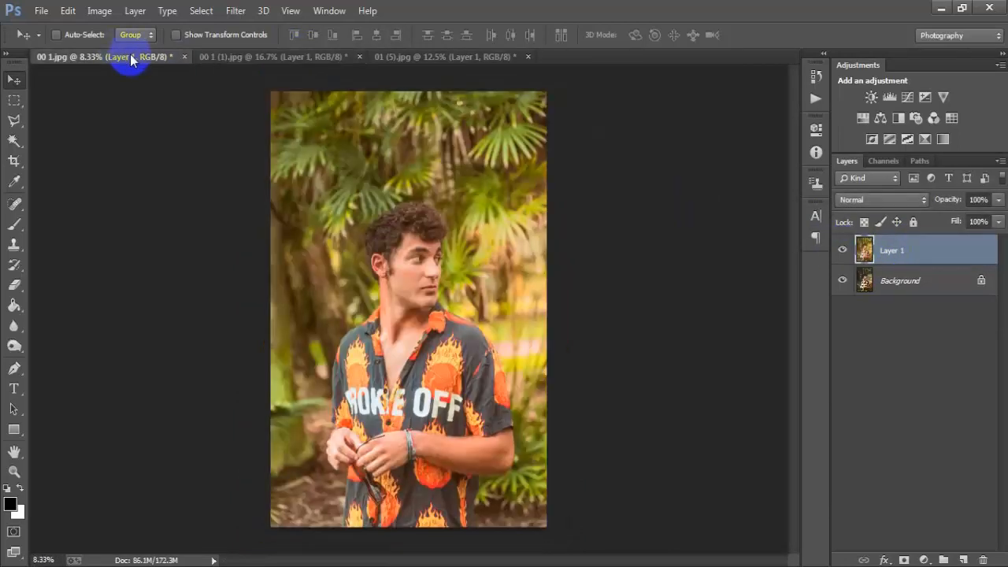
{"action": "left_click", "coordinate": [843, 251]}
{"action": "left_click", "coordinate": [843, 250]}
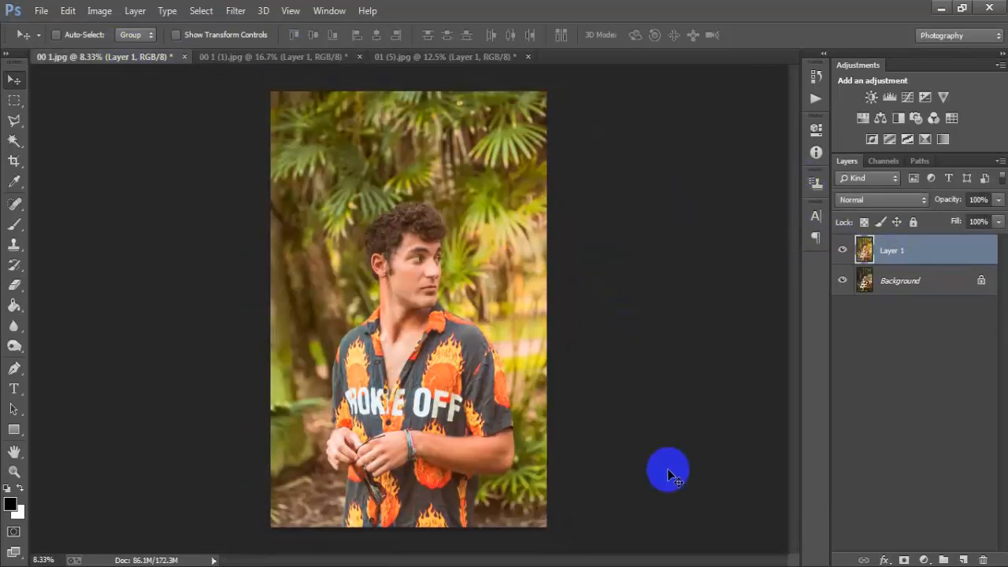